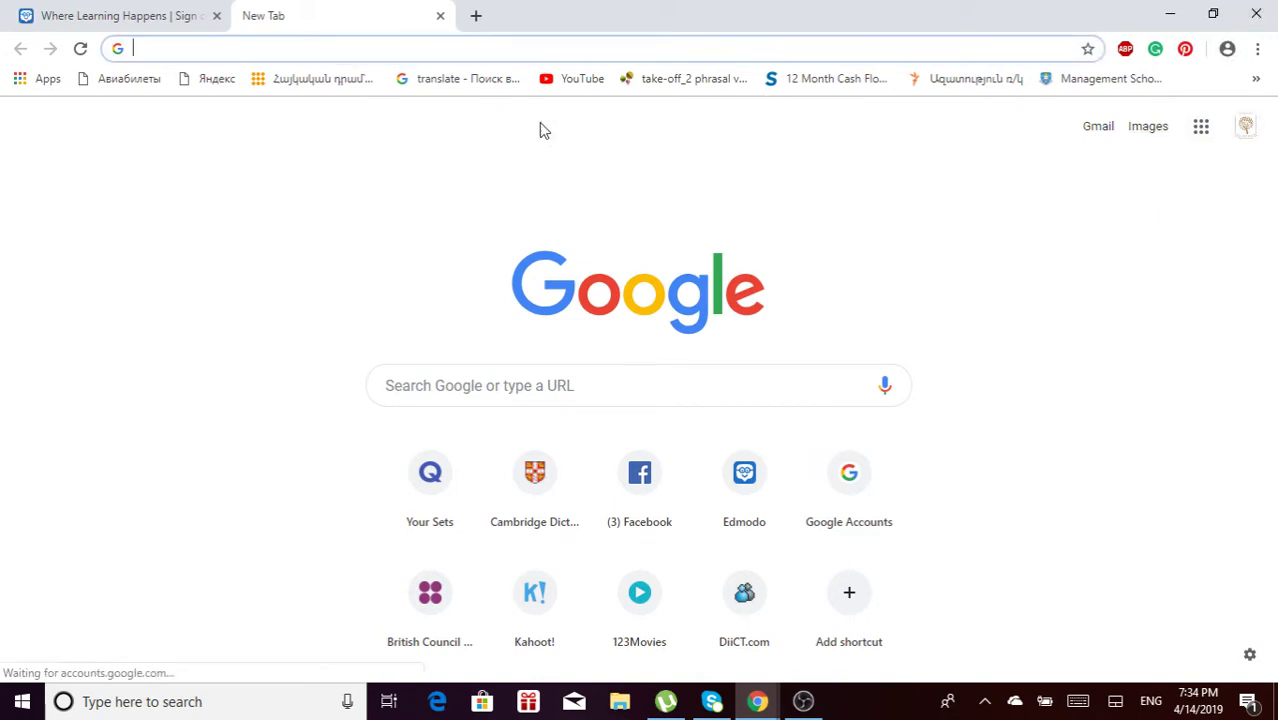
Open the edmodo.com home page in the empty browser tab.
click(177, 14)
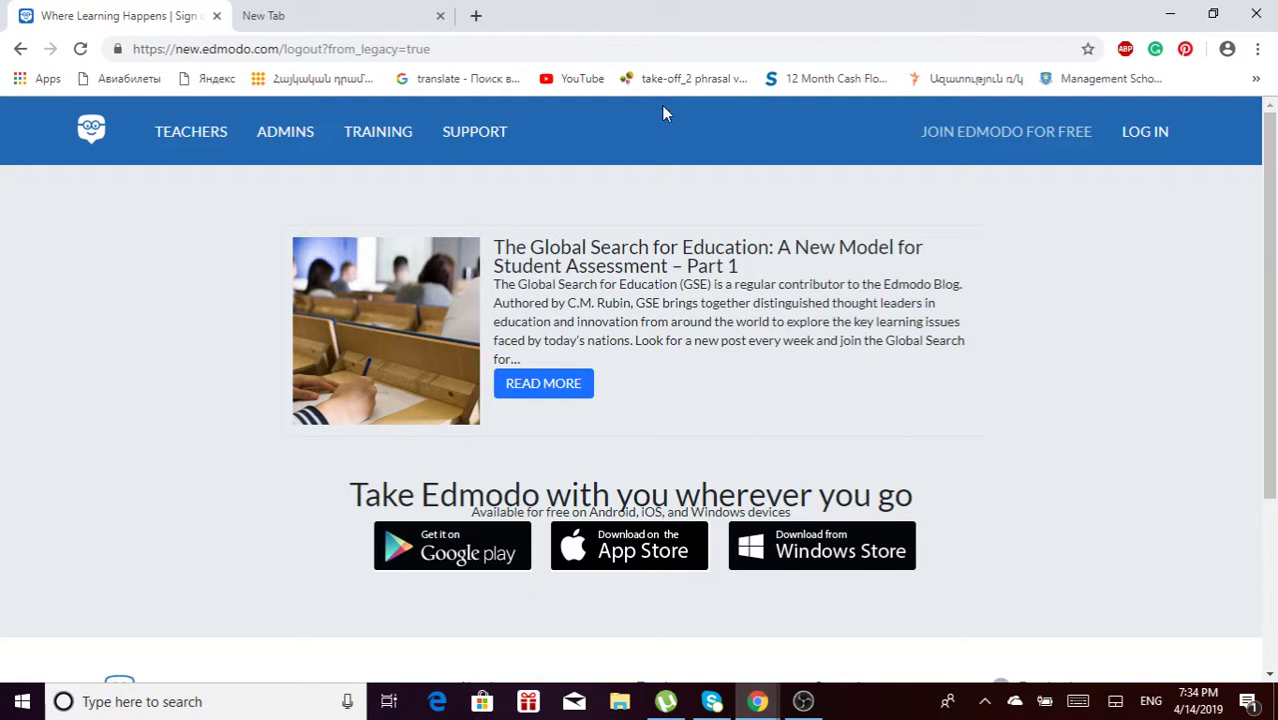
click(378, 18)
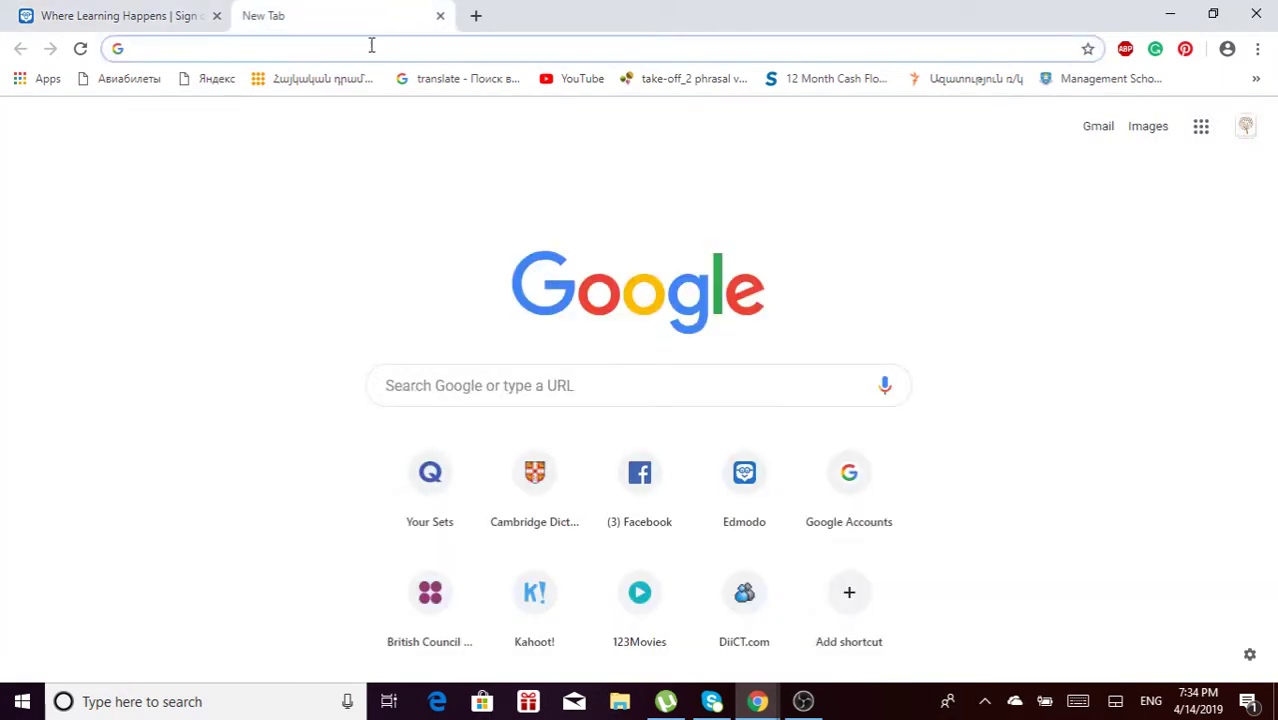
text(ed)
key(Return)
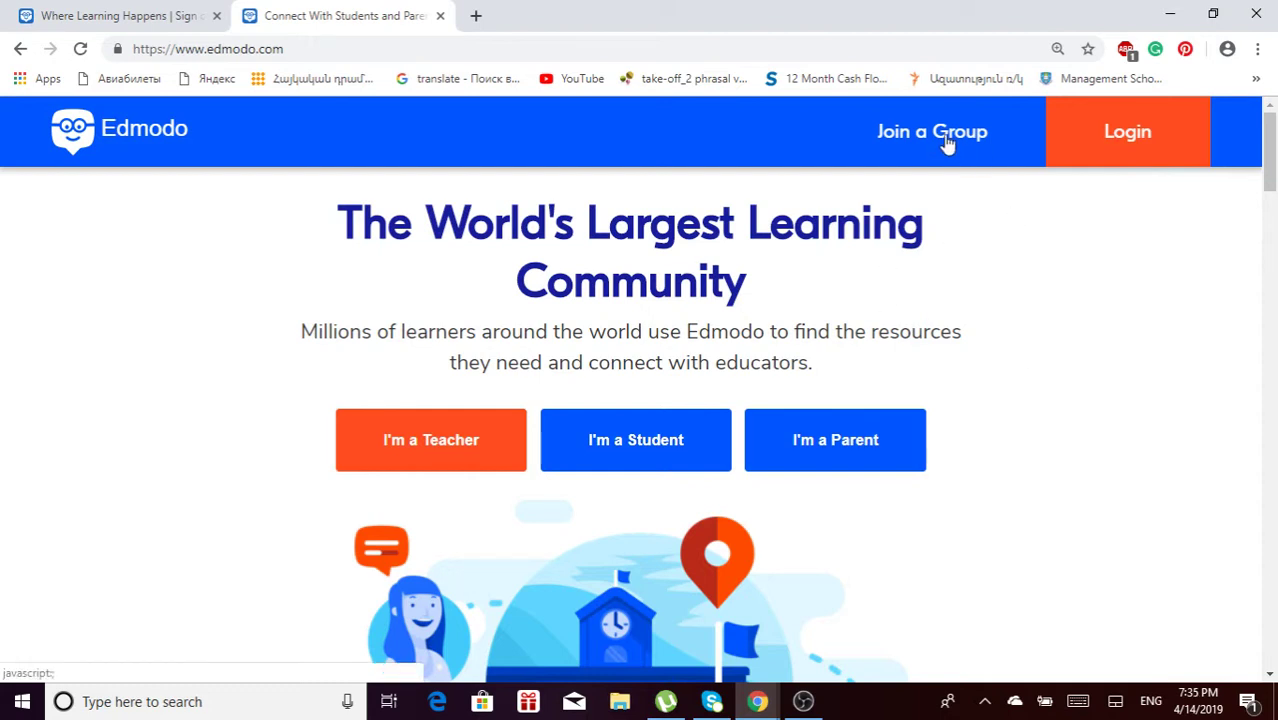
Begin logging in to Edmodo through Google with the Book Sharing account.
click(1121, 131)
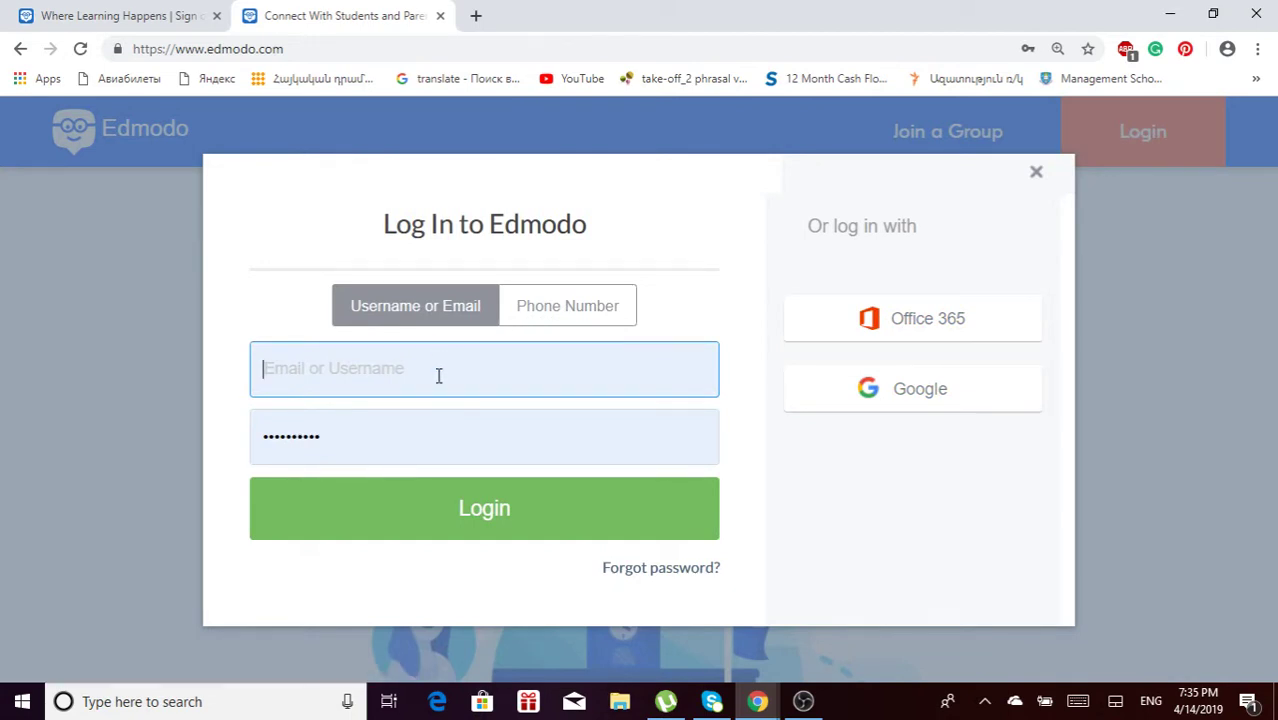
click(924, 400)
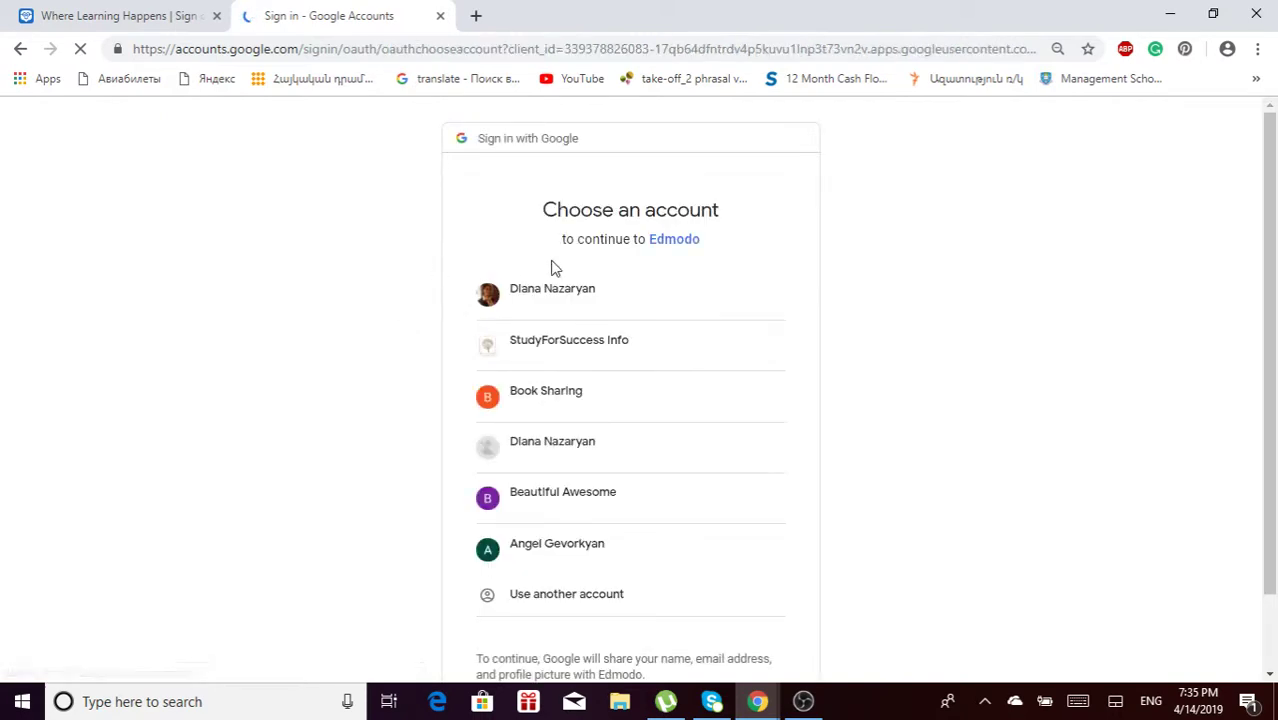
click(549, 401)
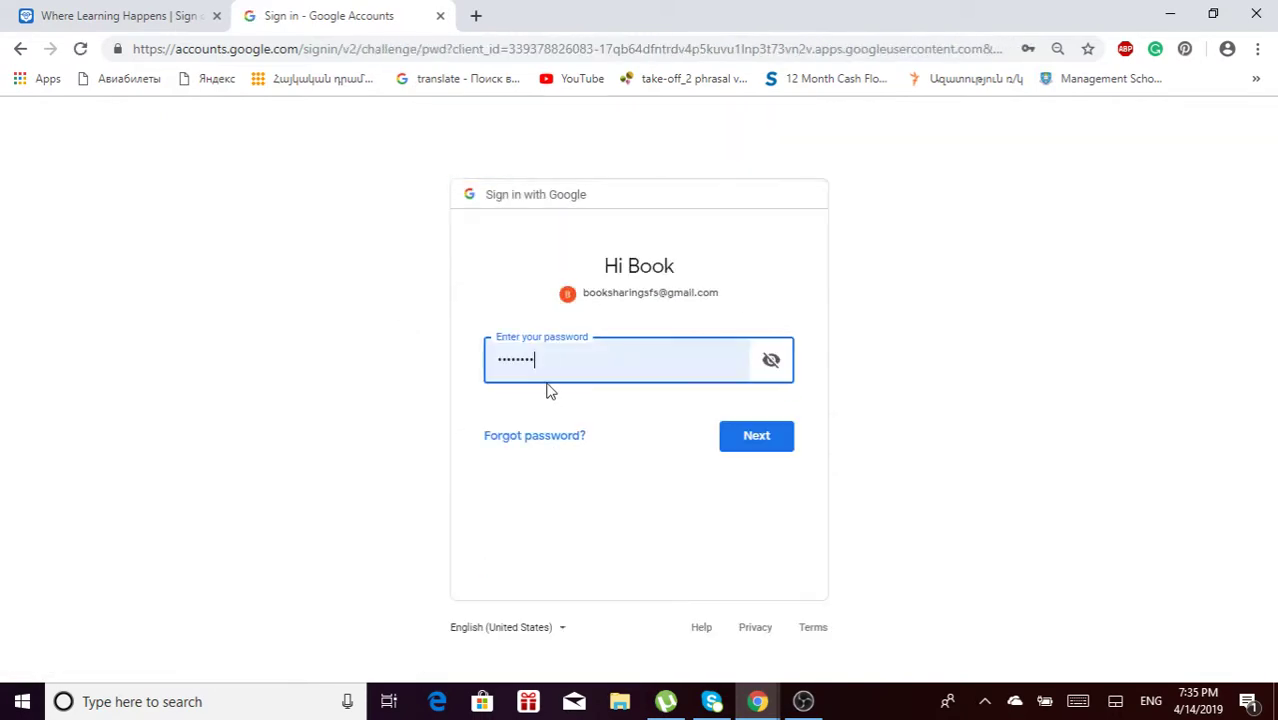
Enter the Google account password and allow Edmodo to access the account.
click(551, 354)
key(ctrl+a)
text(••••)
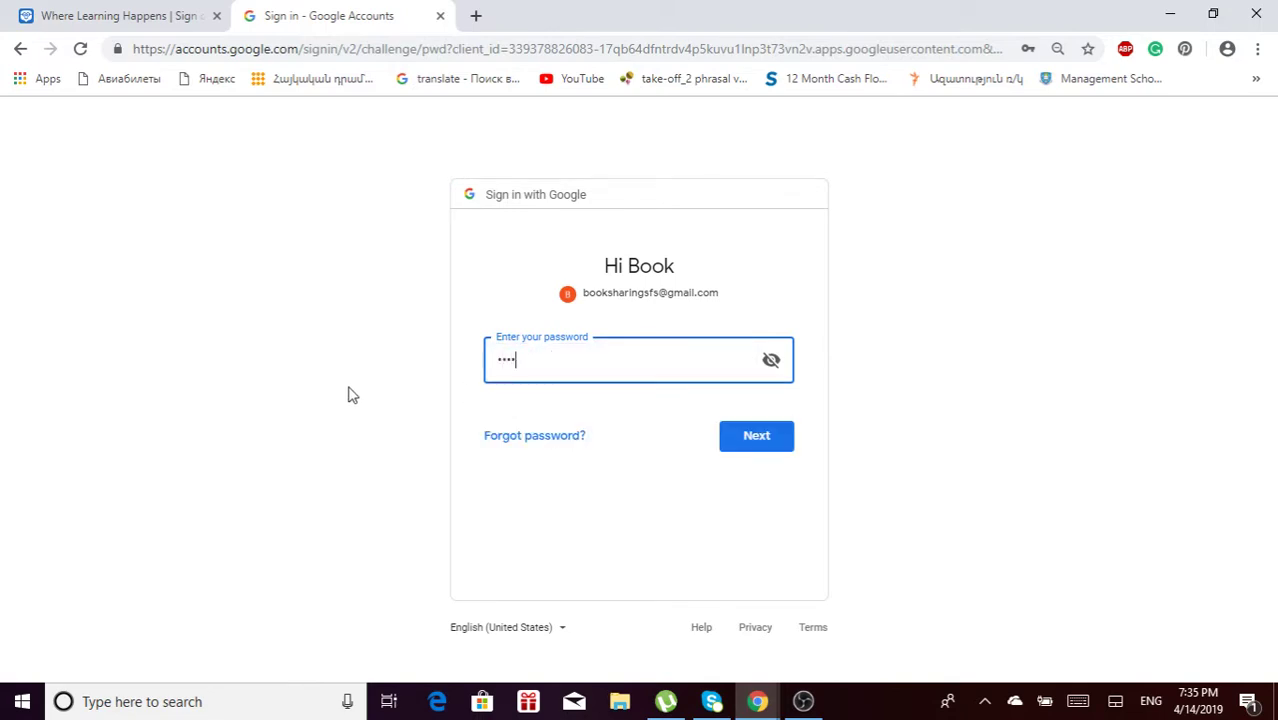
text(•••)
key(Return)
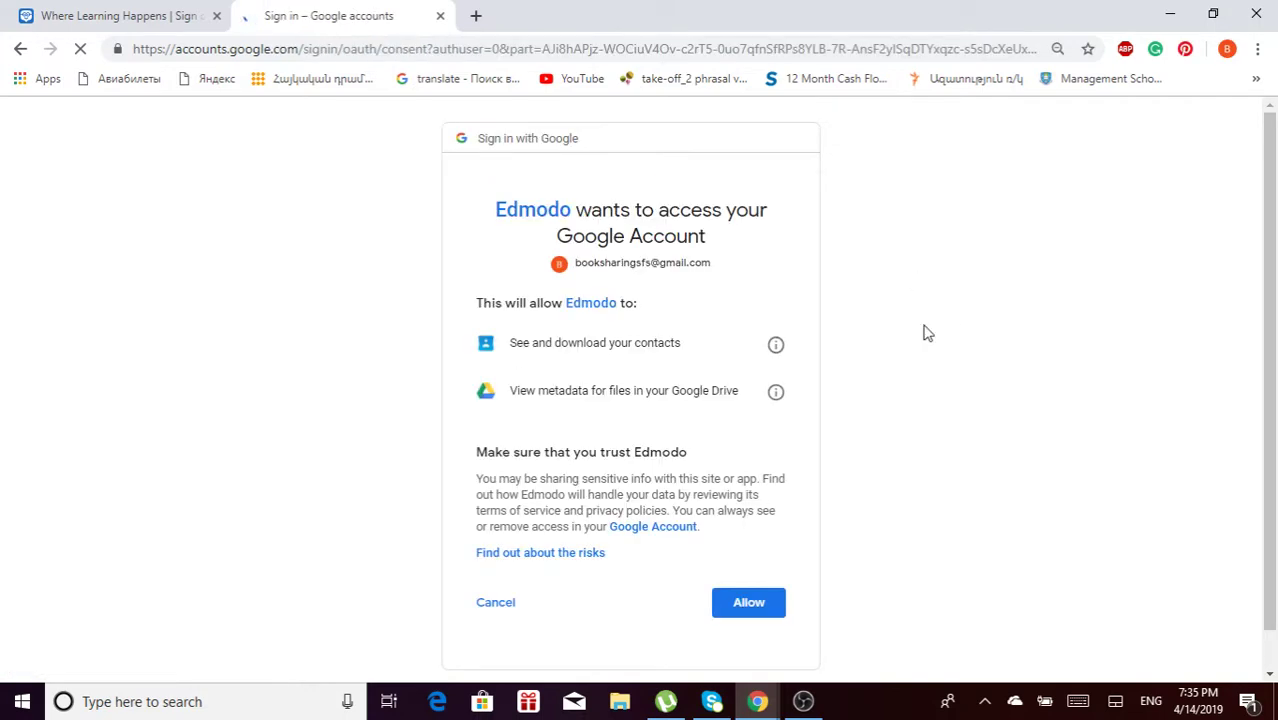
click(755, 609)
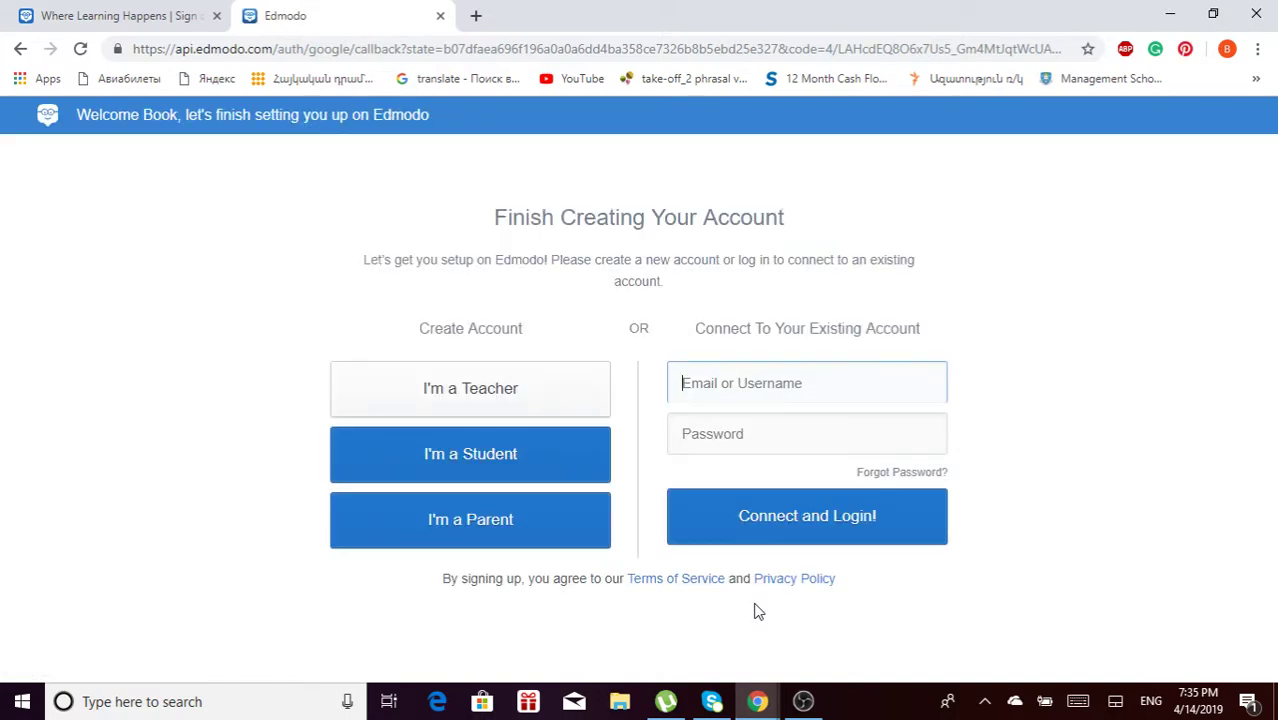
Set up a teacher account with the prefilled name and select the Study For Success school in Yerevan, Armenia.
click(460, 398)
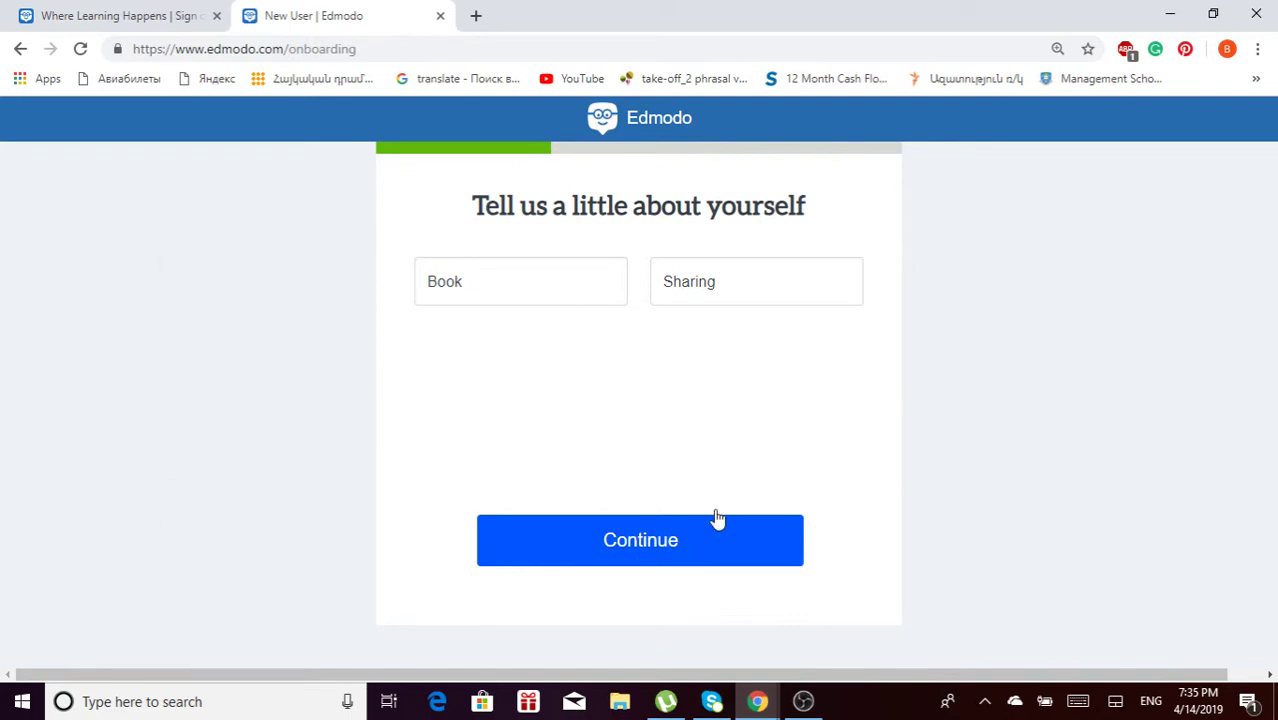
click(714, 541)
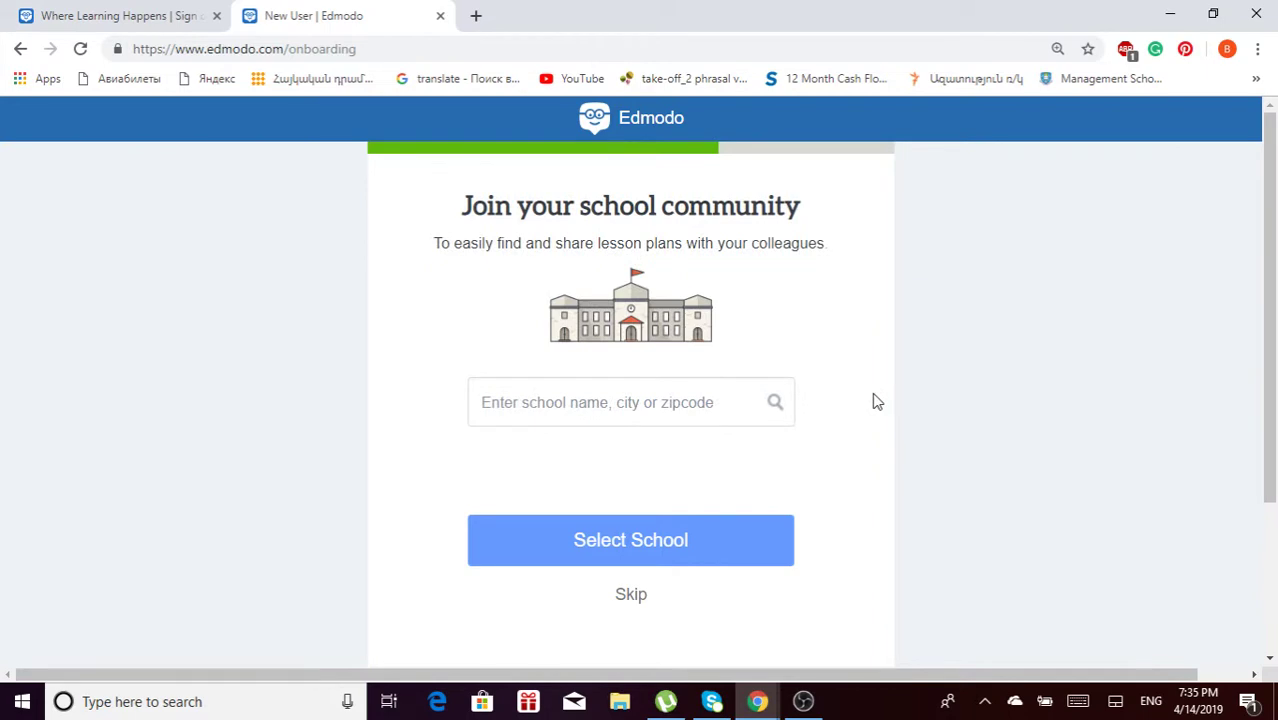
click(579, 402)
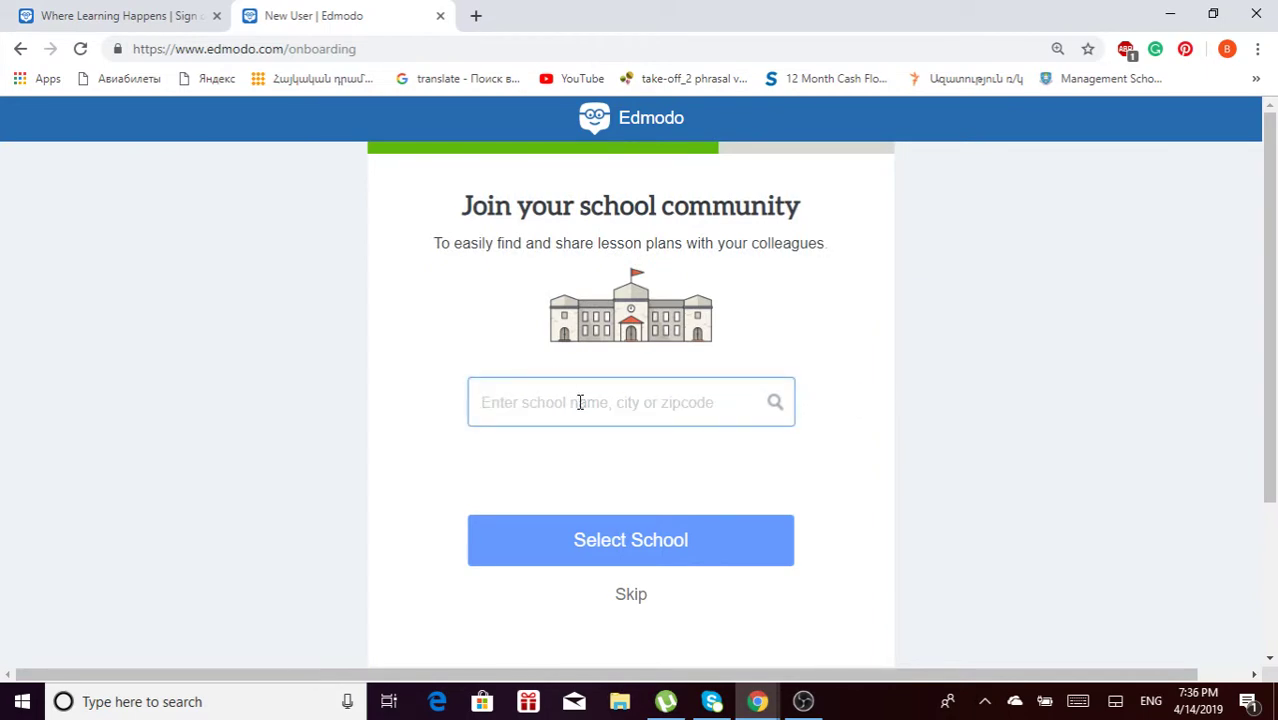
text(Study for)
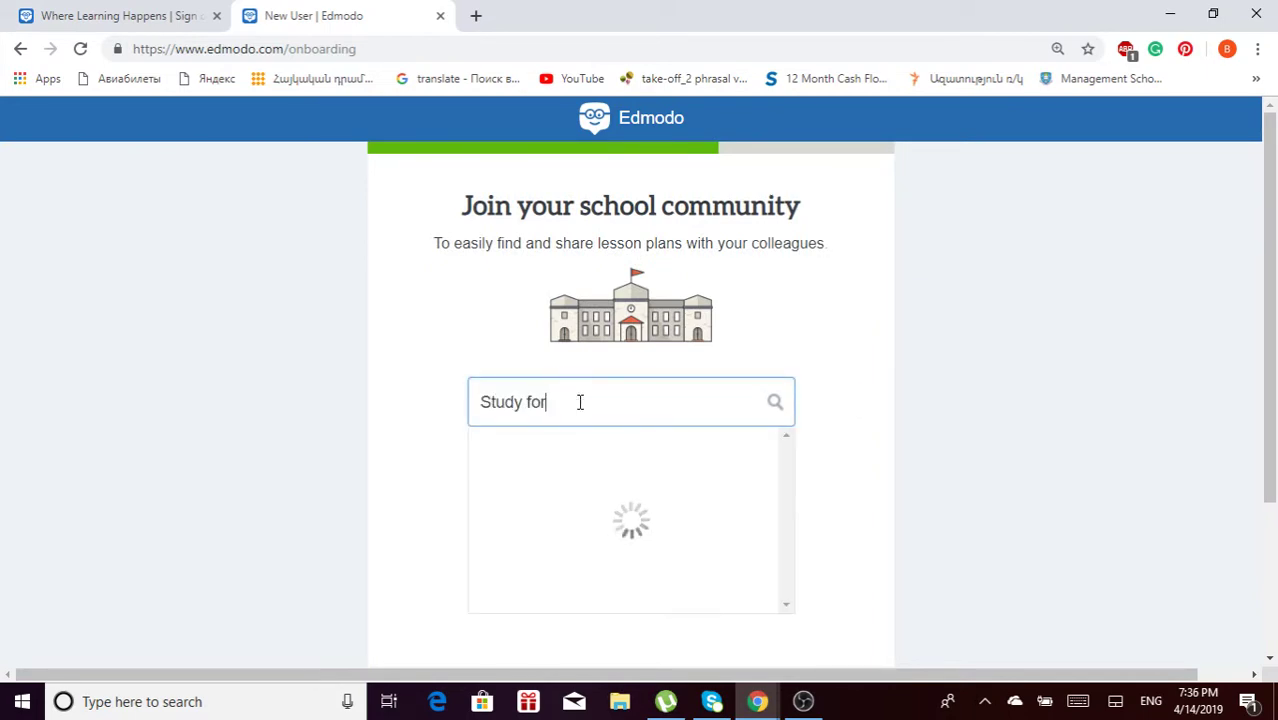
text( S)
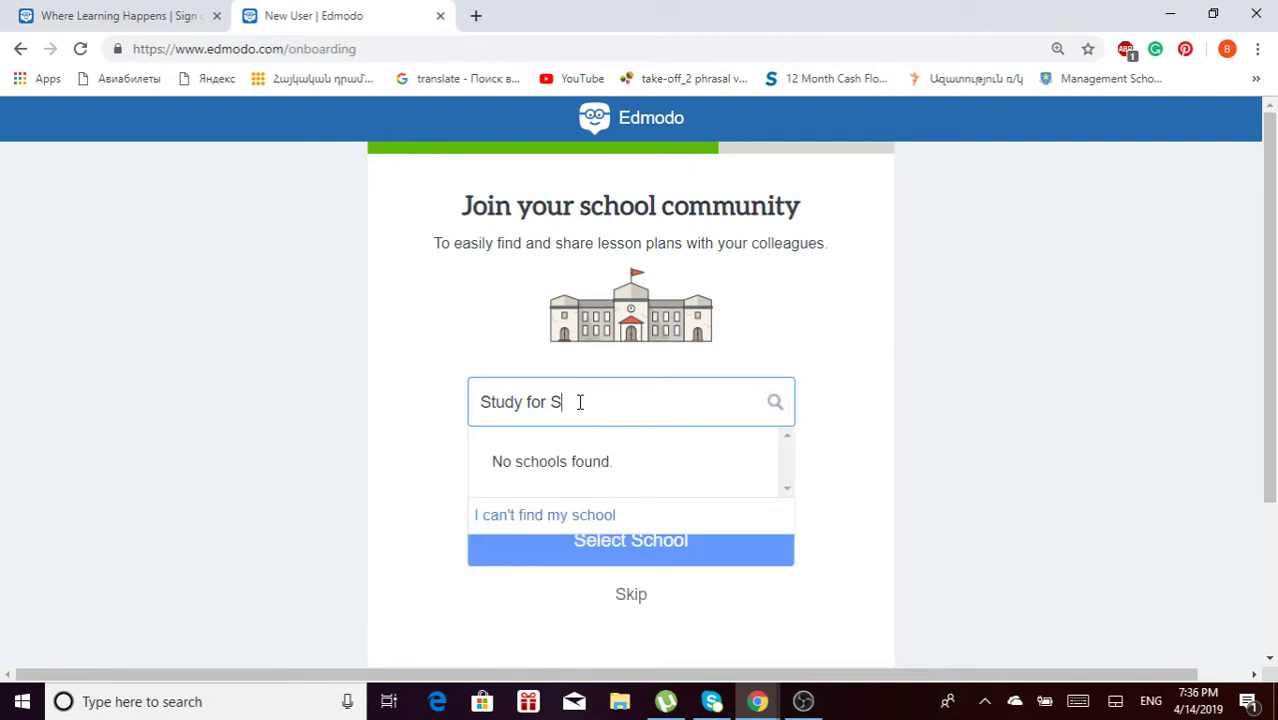
text(uccess)
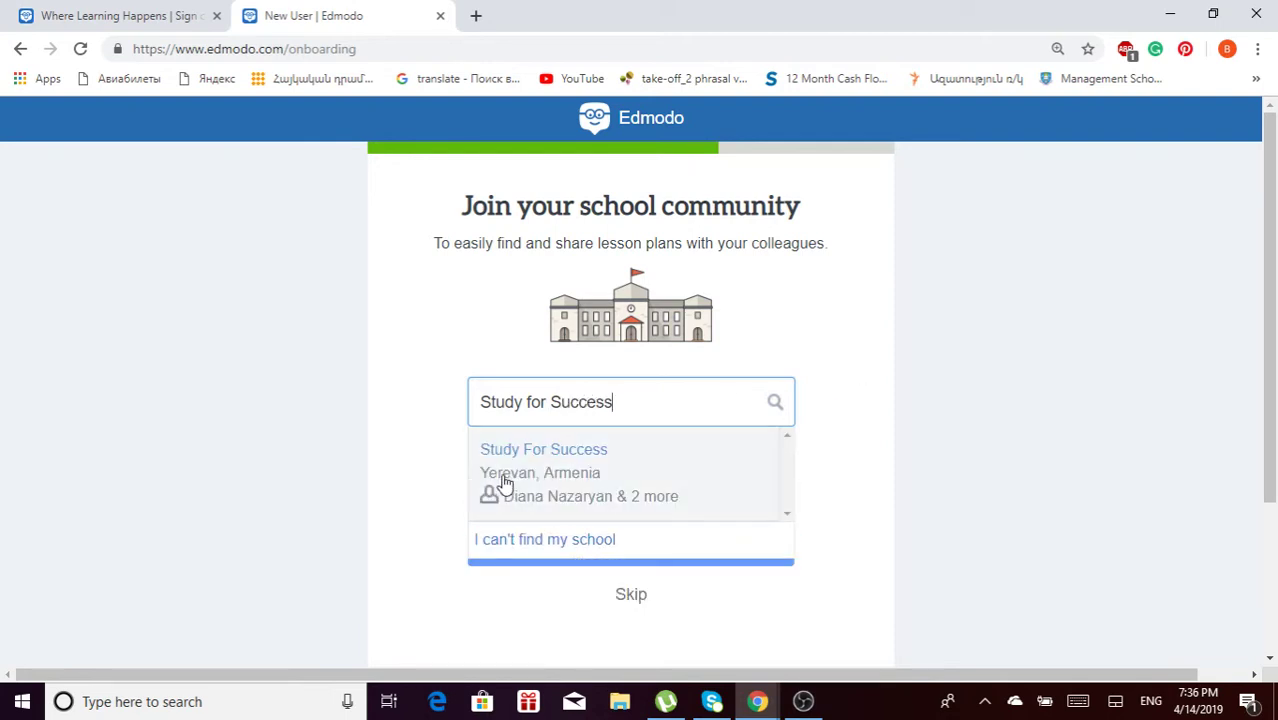
click(537, 468)
click(688, 538)
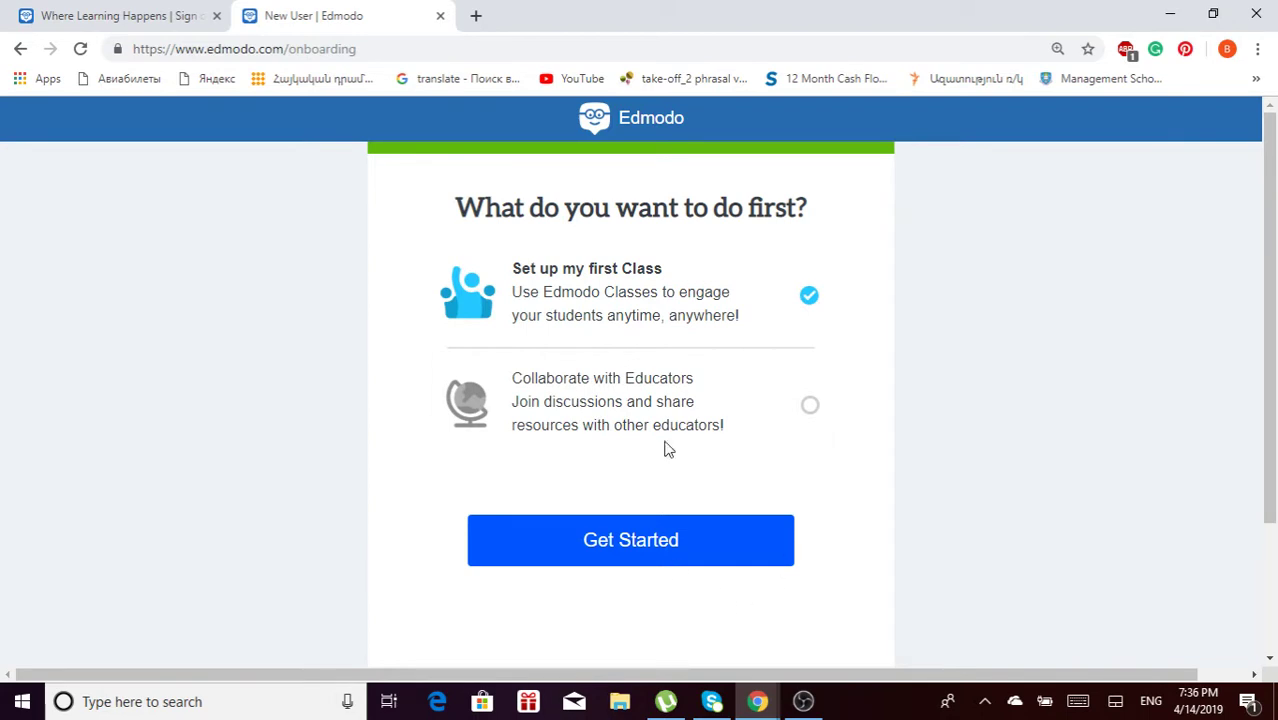
Finish the onboarding with "Set up my first Class" as the first activity and look over the class page.
mouse_move(1275, 197)
mouse_down()
mouse_move(1267, 380)
mouse_move(1270, 190)
mouse_up()
click(665, 558)
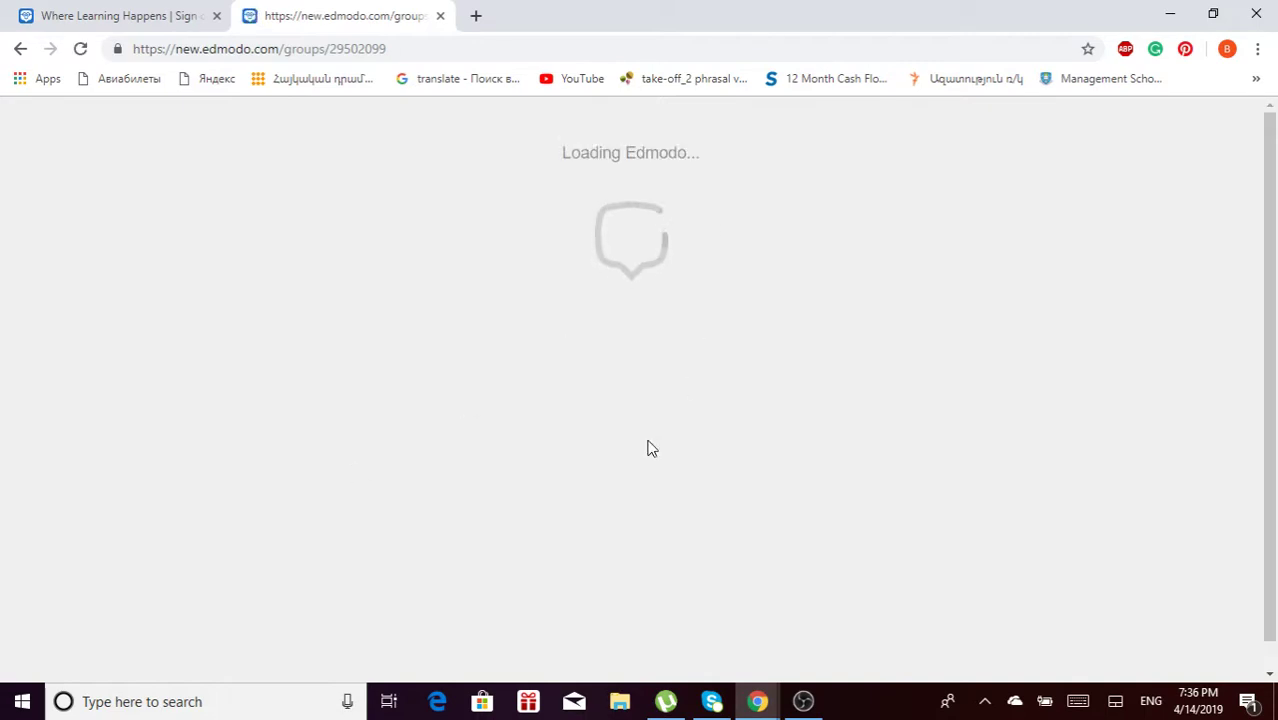
click(121, 18)
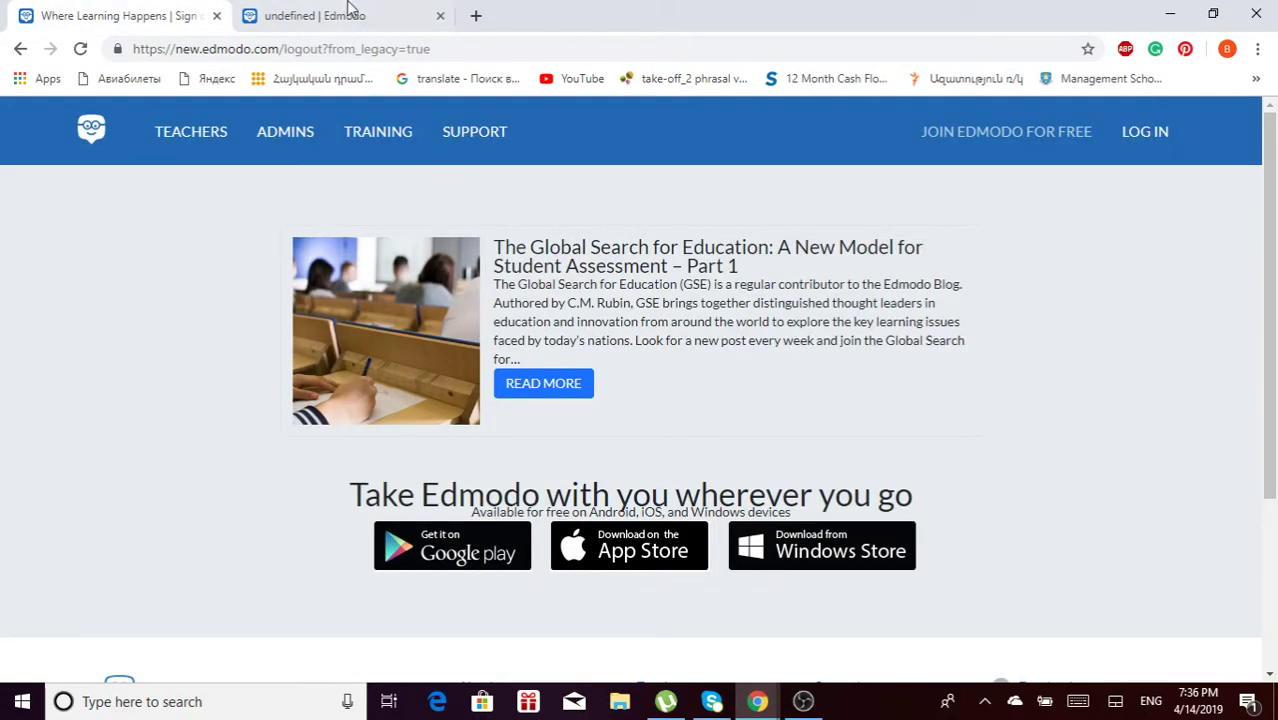
click(352, 15)
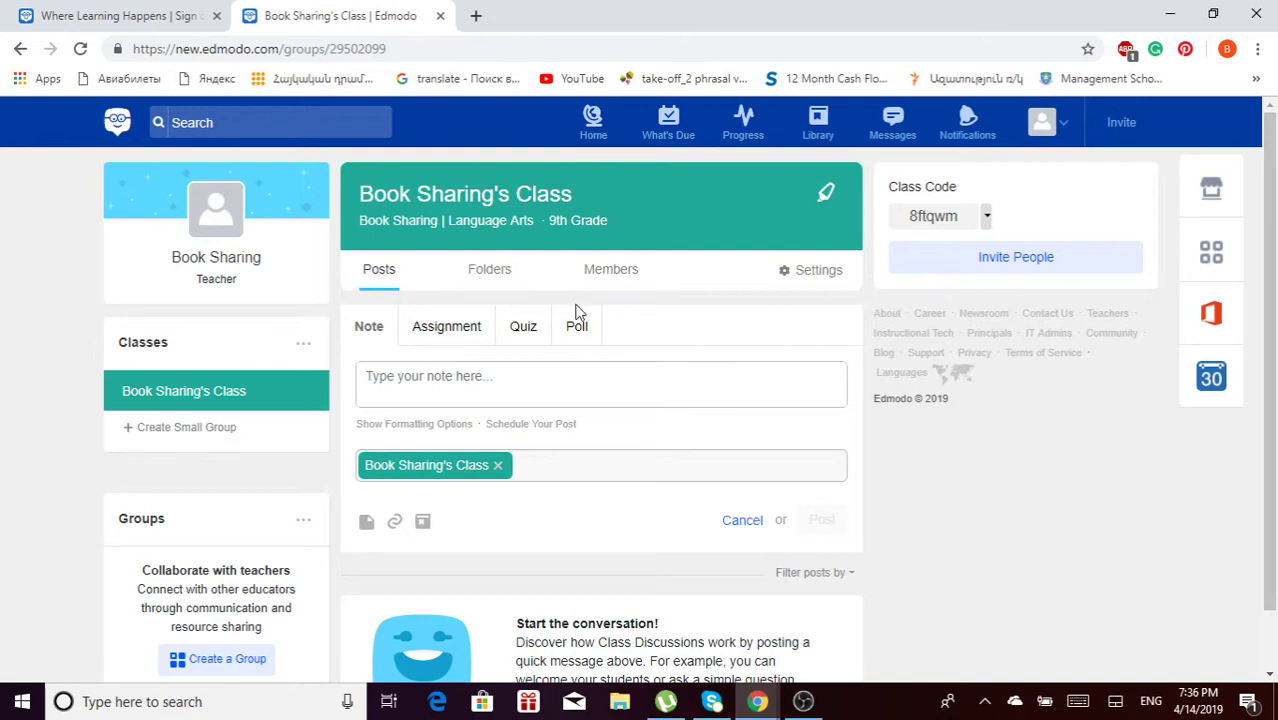
drag(1275, 145, 1276, 205)
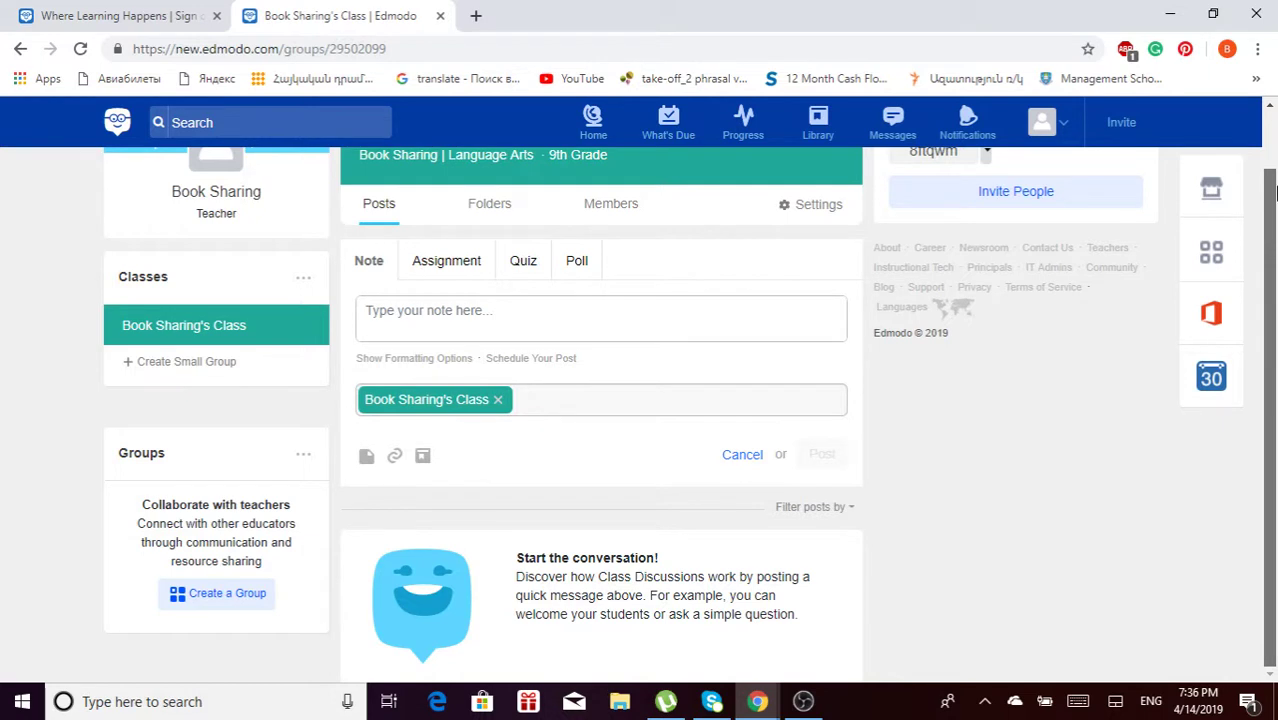
drag(1275, 192, 1275, 129)
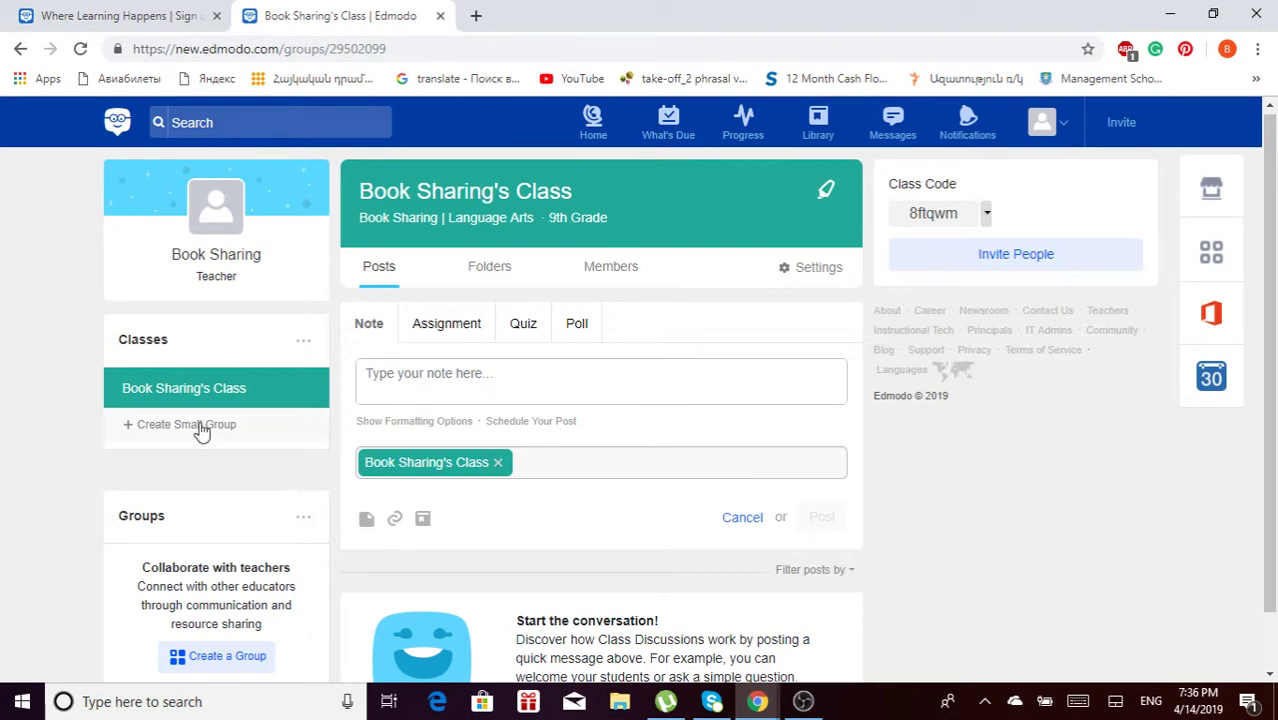
Start creating another class and name it "English in Mind 1 The Winners".
click(303, 344)
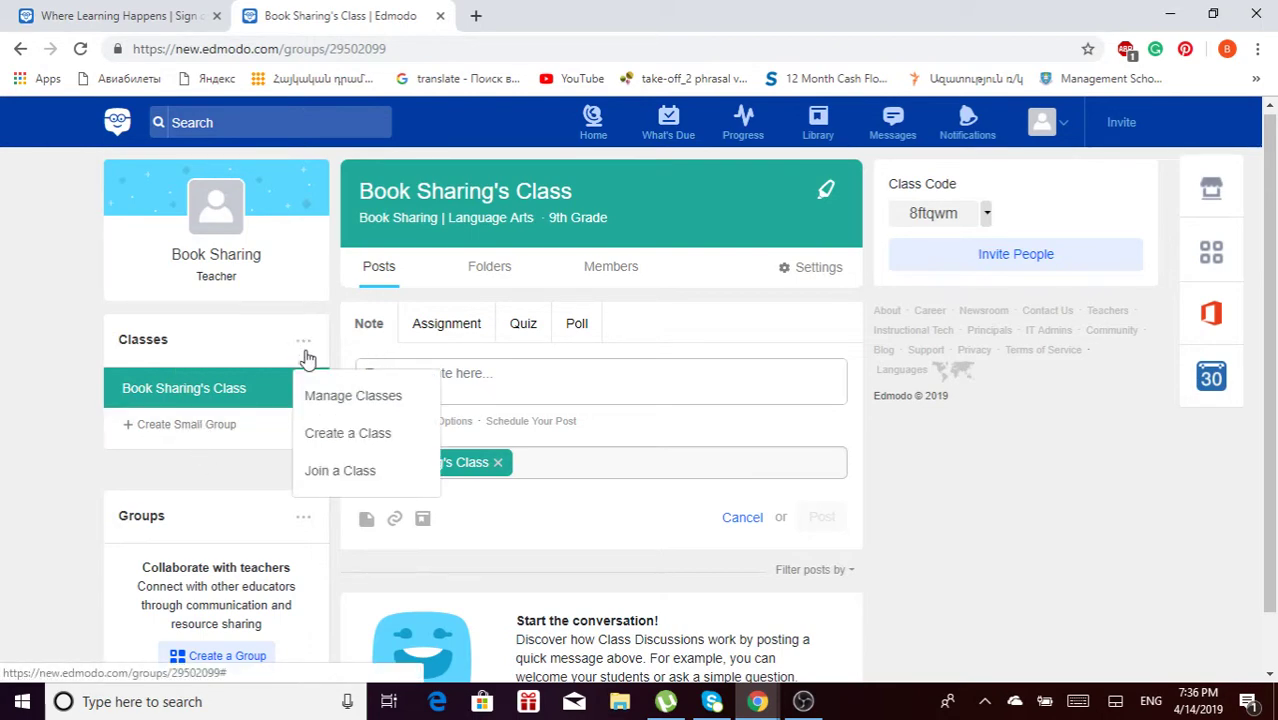
click(339, 433)
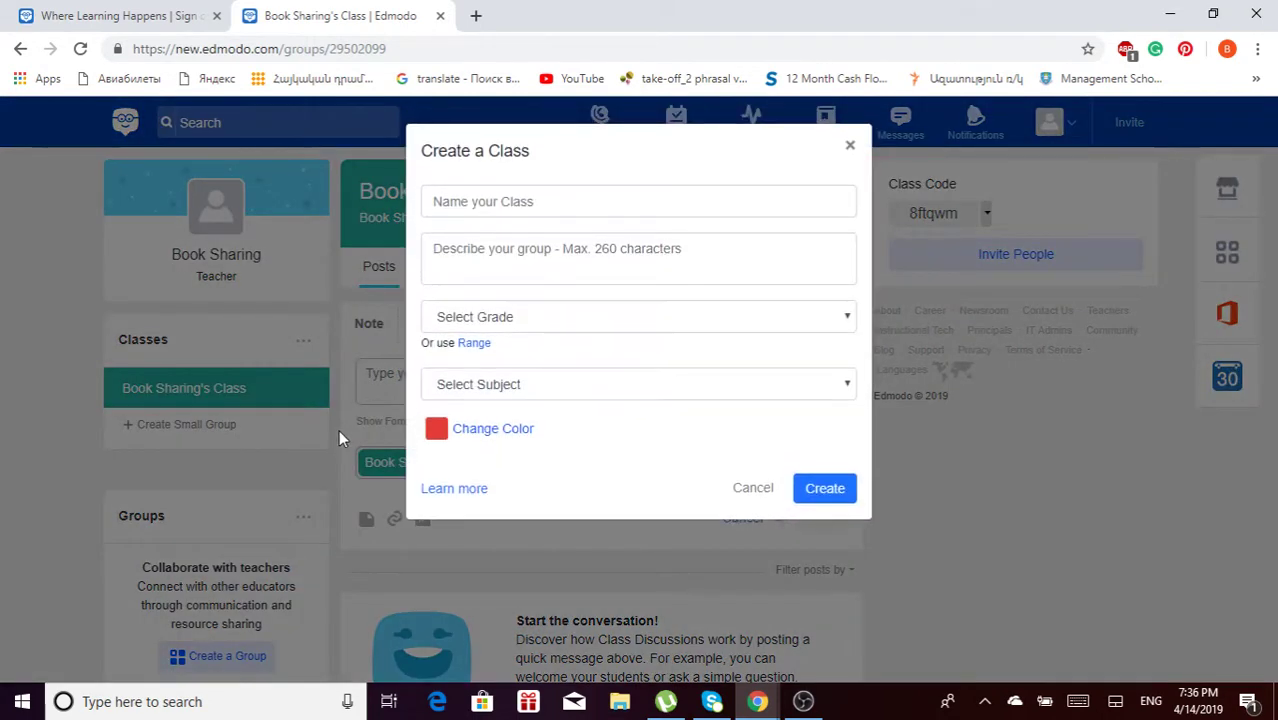
click(664, 205)
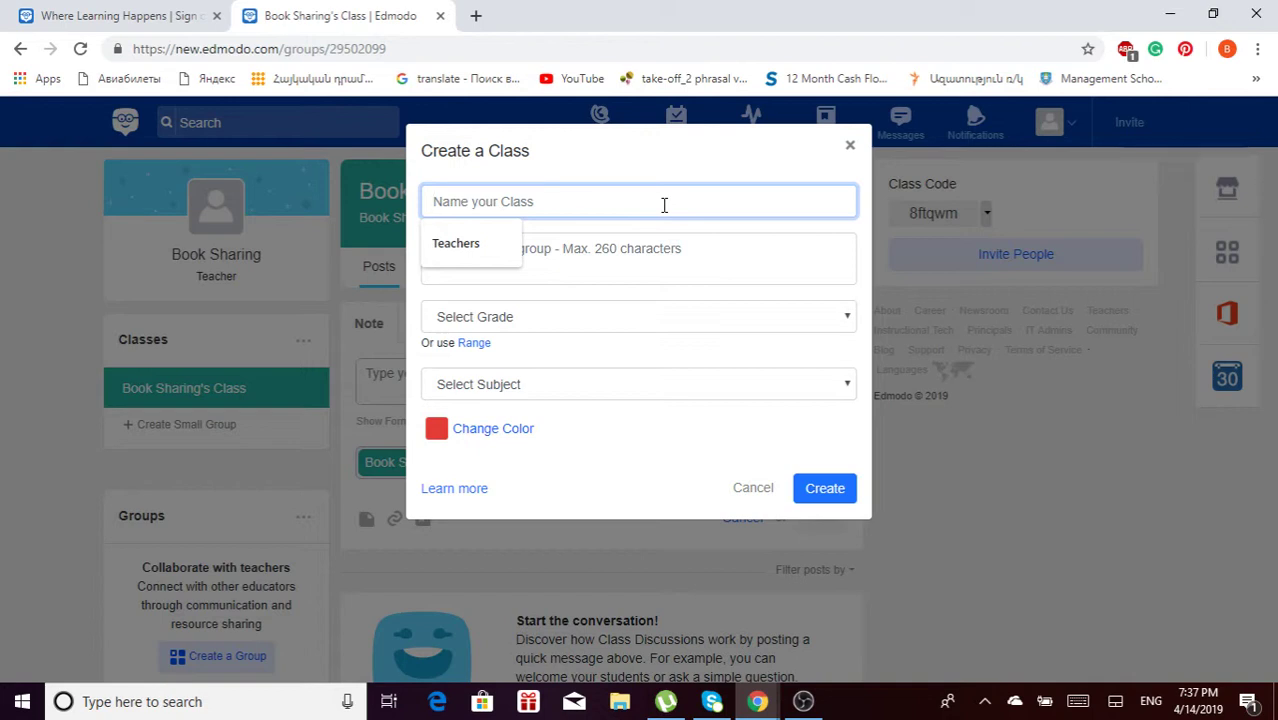
text(Eng)
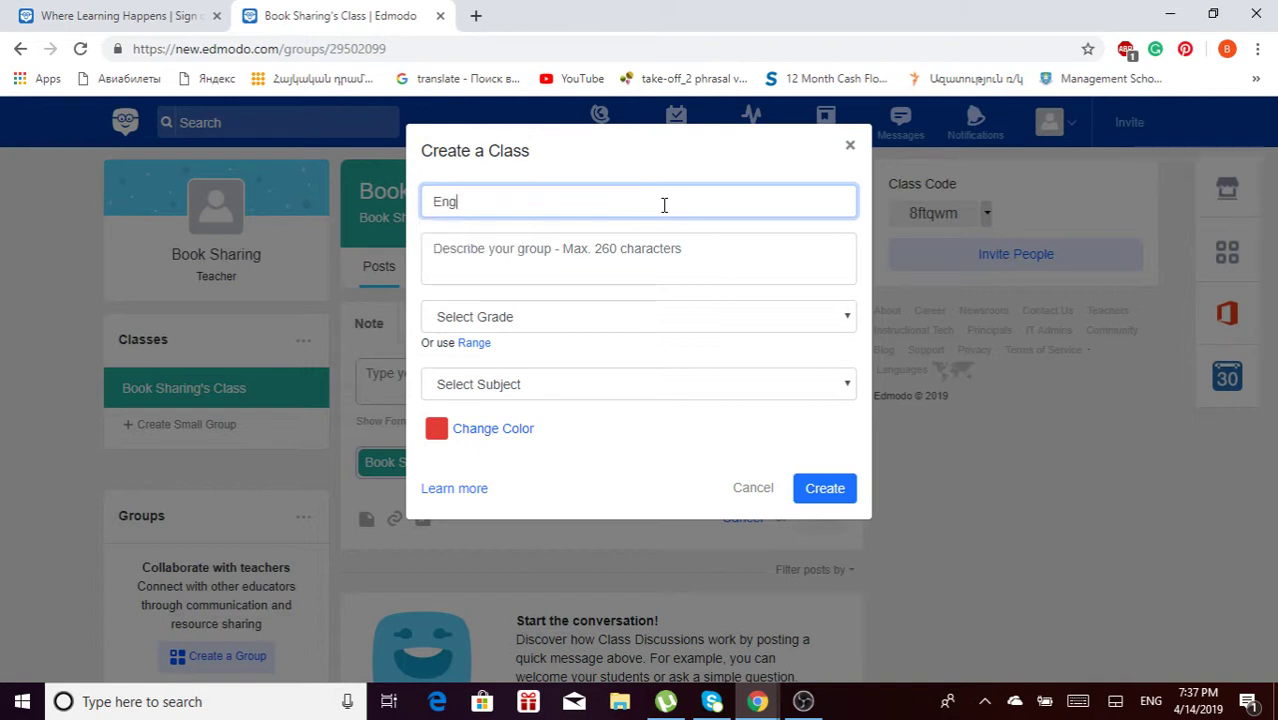
text(lish in Mind 1 Th)
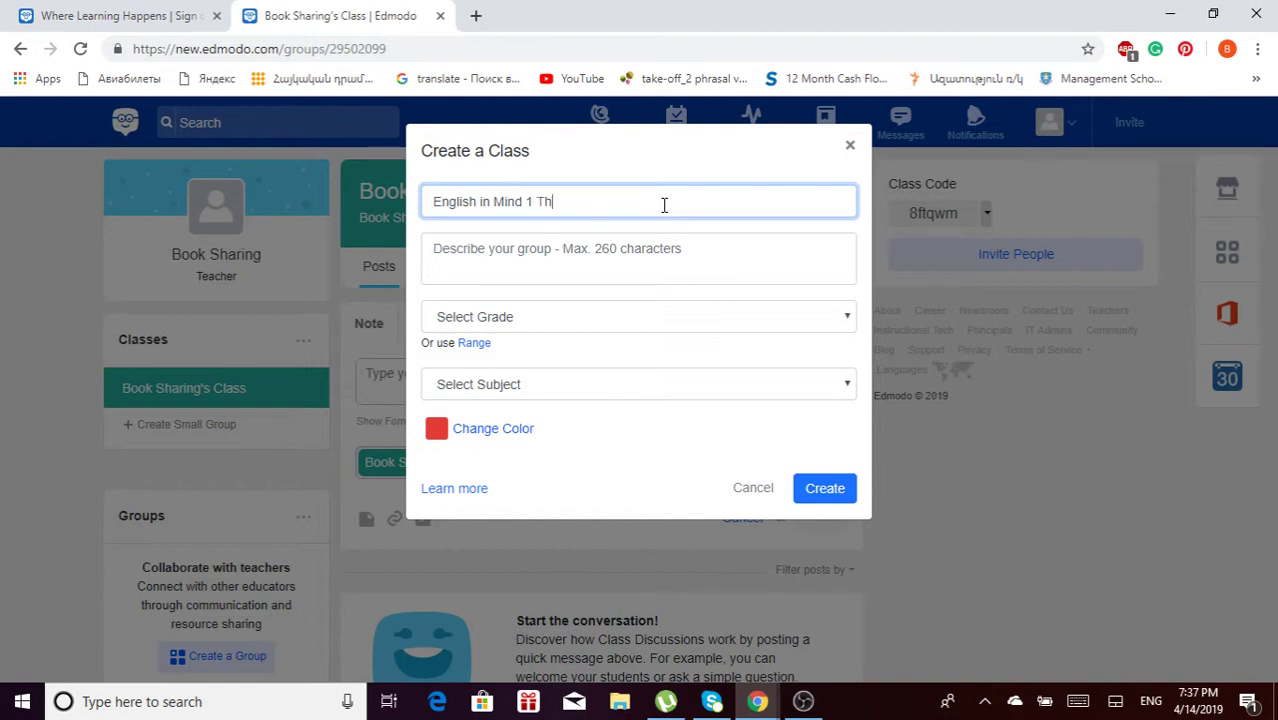
text(inners)
Set the class to 1st Grade, subject Language Arts and sub-subject ESL, and create it.
click(569, 317)
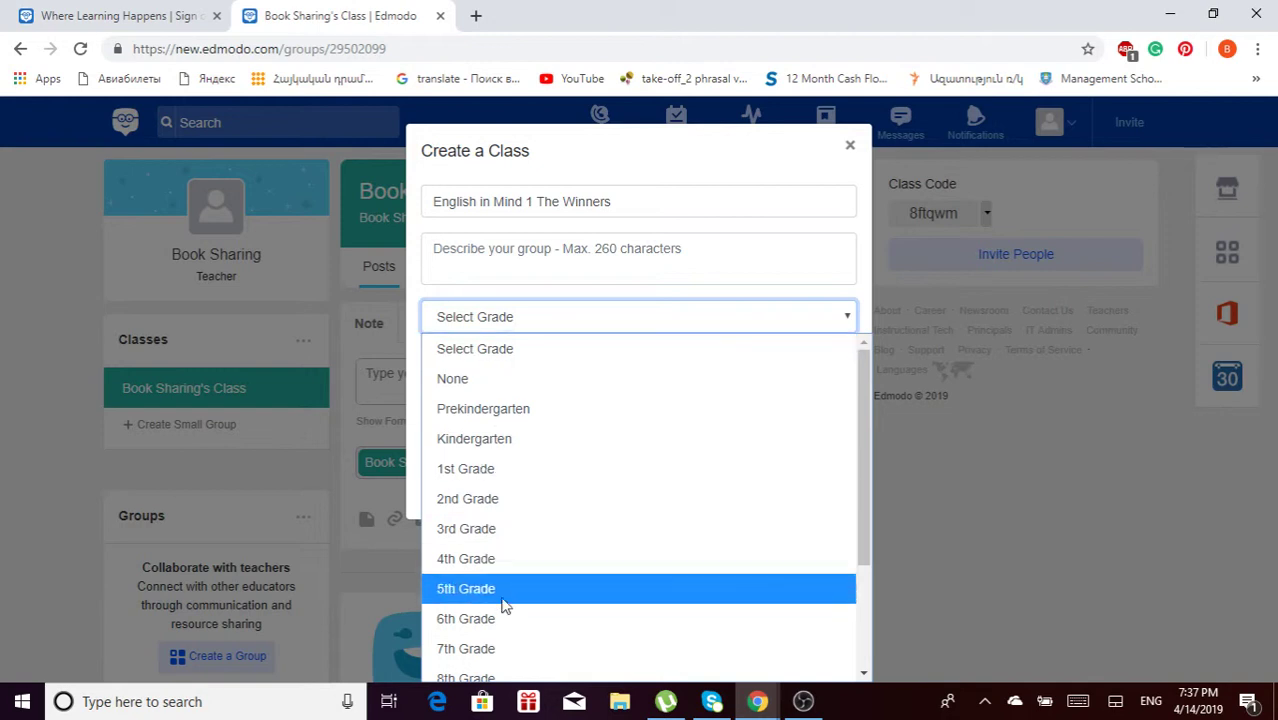
click(531, 456)
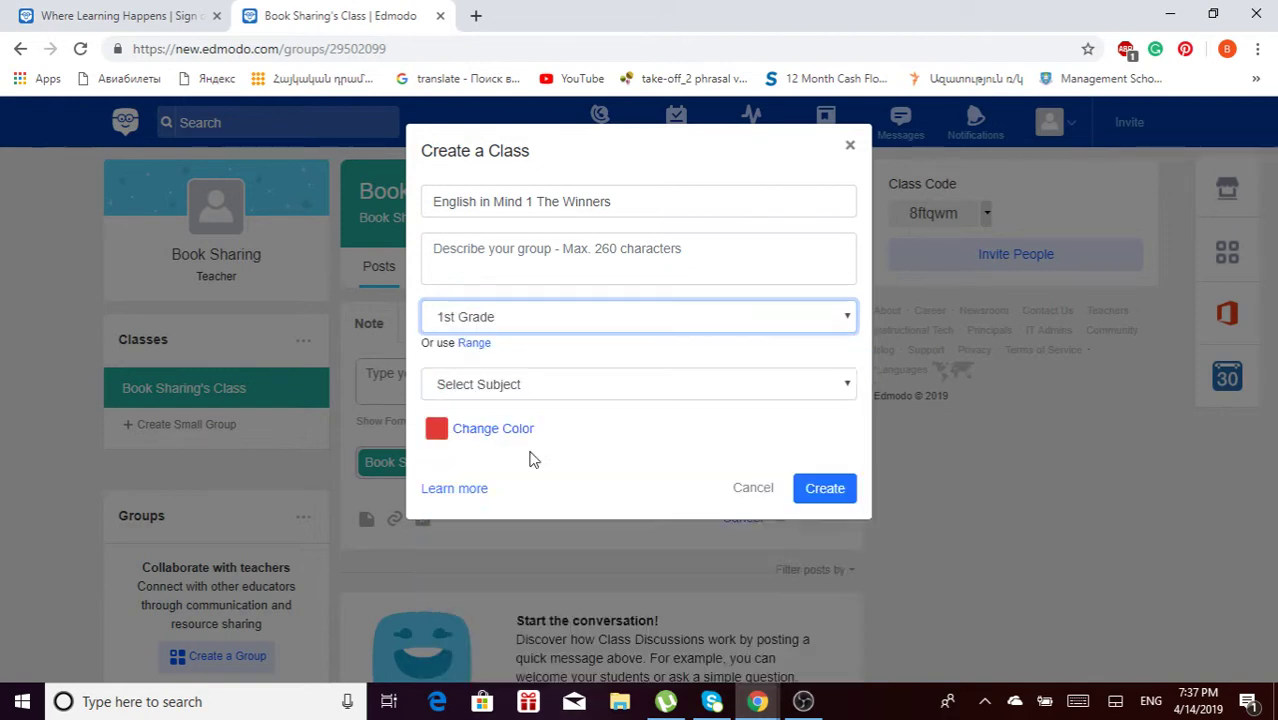
click(580, 392)
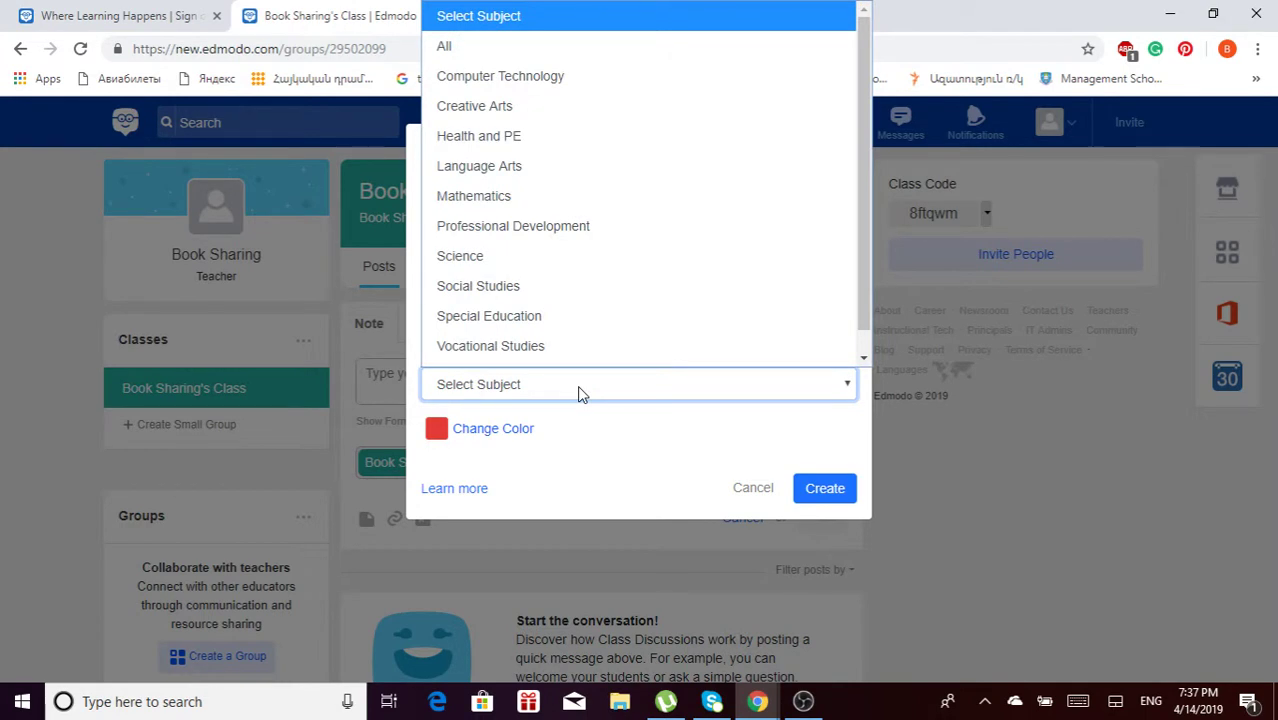
scroll(557, 222, down, 1)
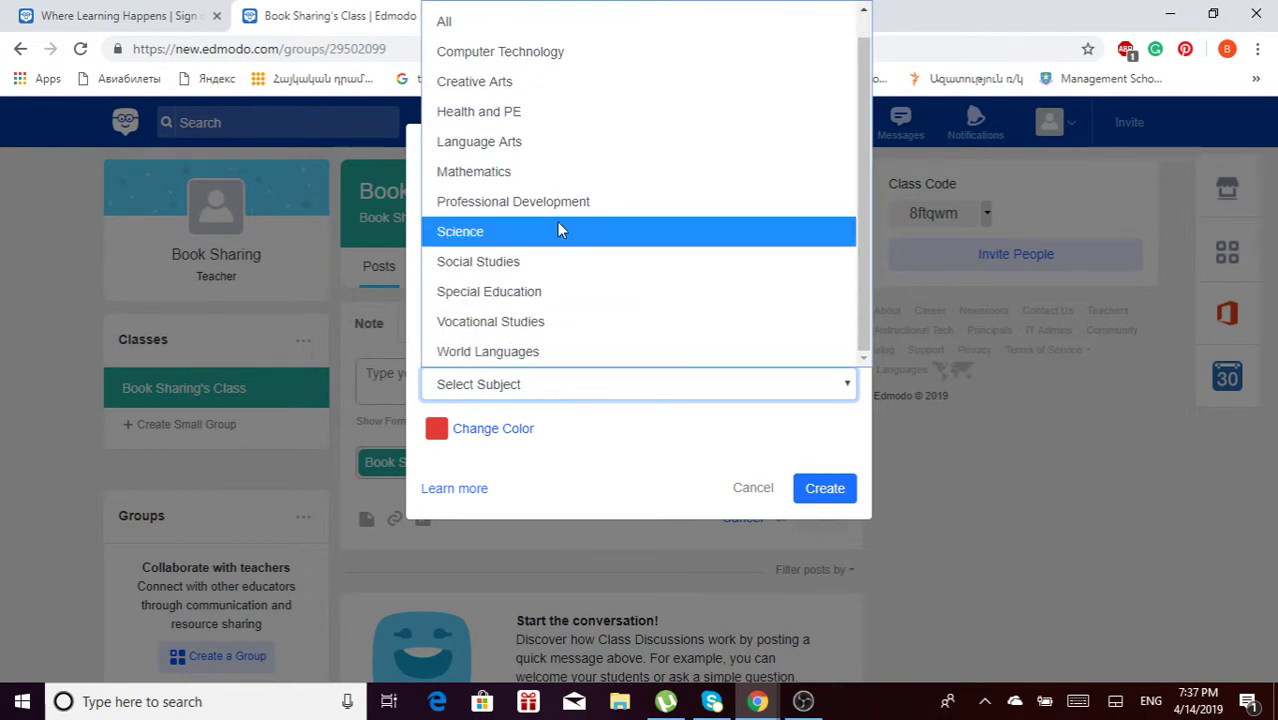
click(543, 150)
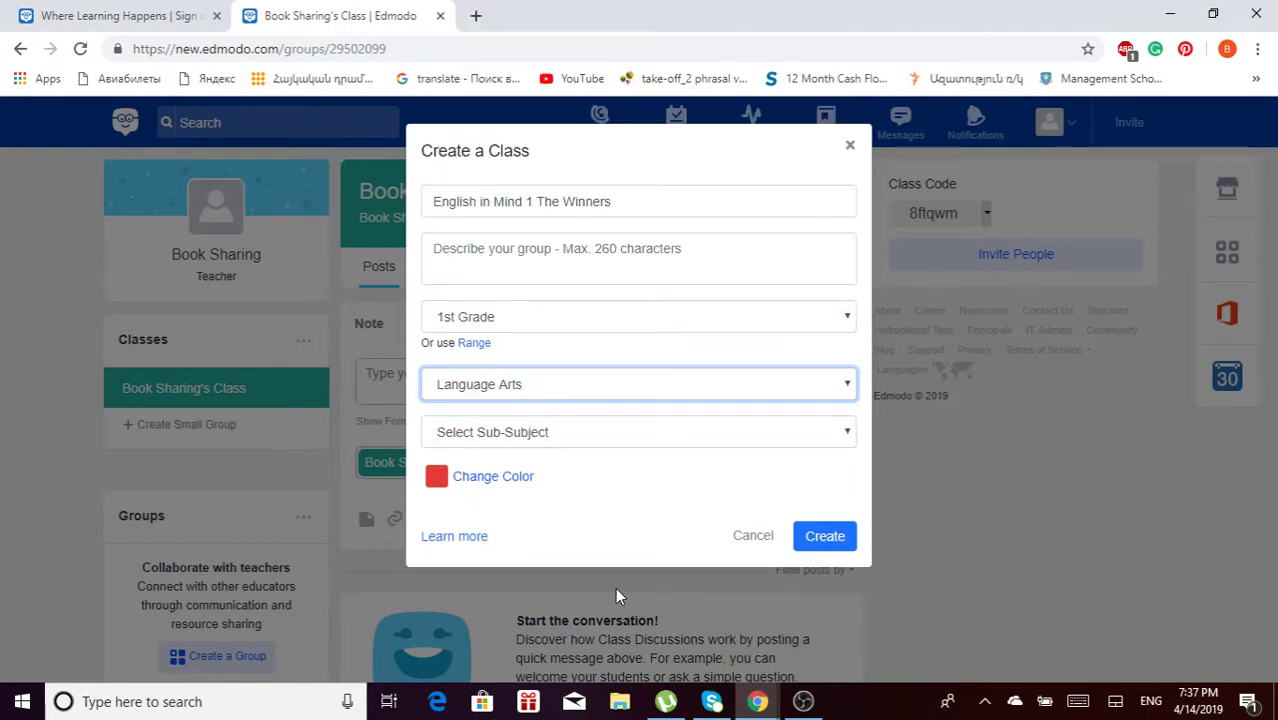
click(607, 432)
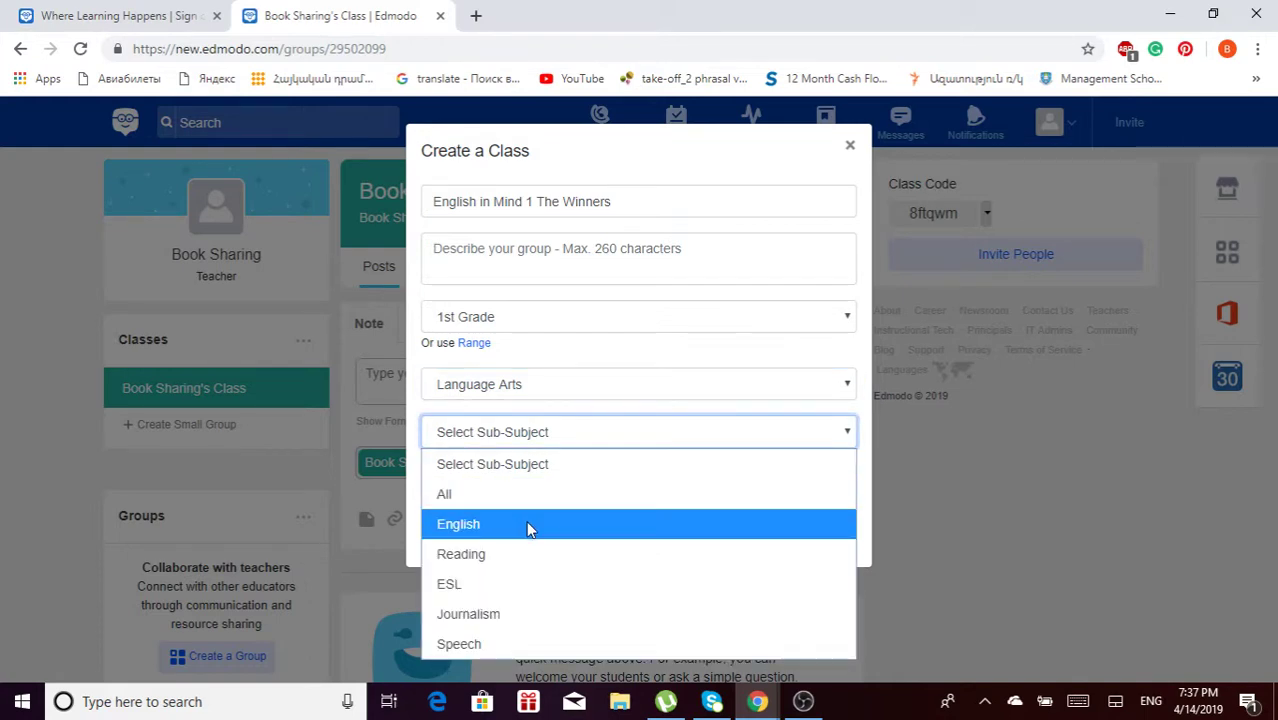
click(516, 586)
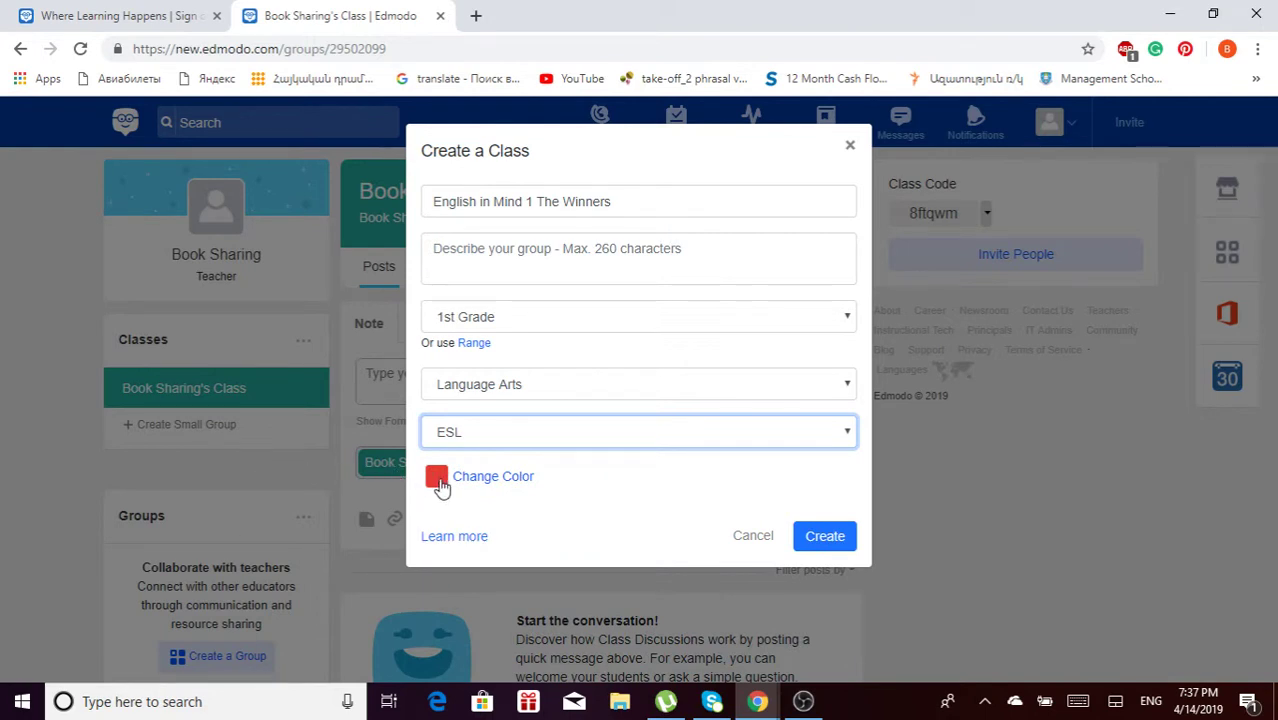
click(821, 535)
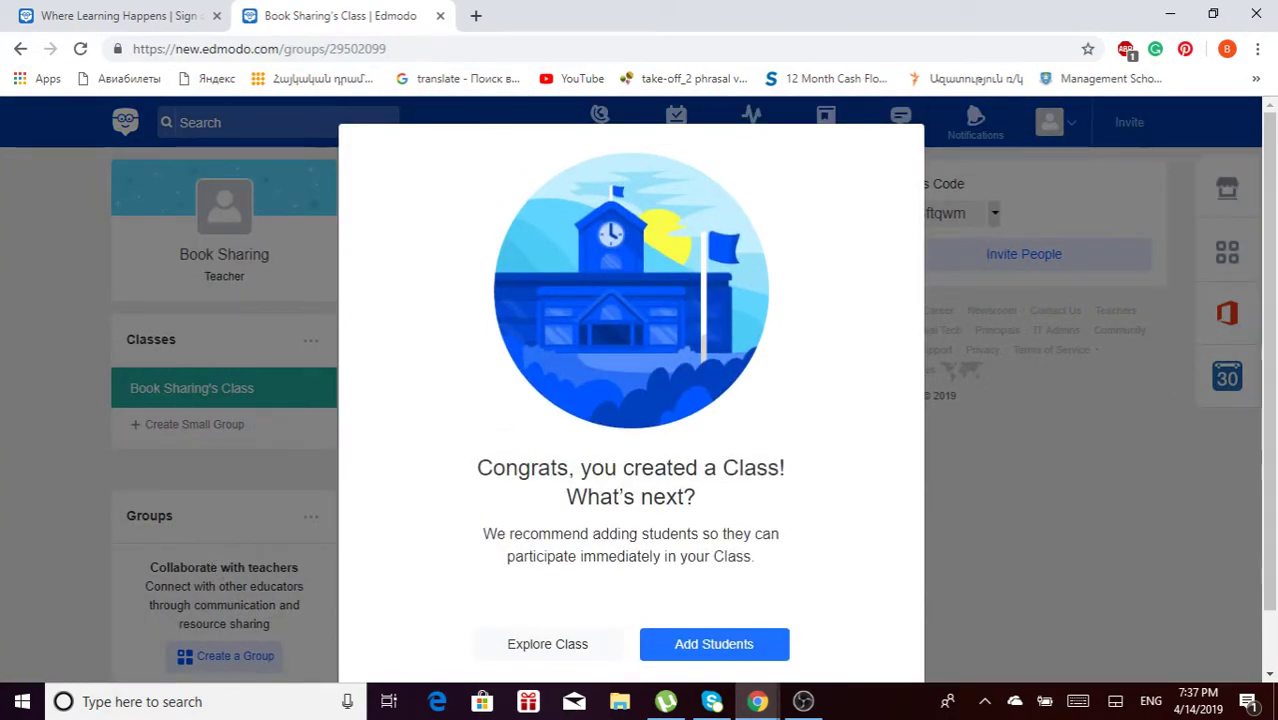
Choose to explore the newly created class instead of adding students, and look over its page.
click(549, 645)
drag(1276, 208, 1276, 418)
drag(1276, 370, 1276, 196)
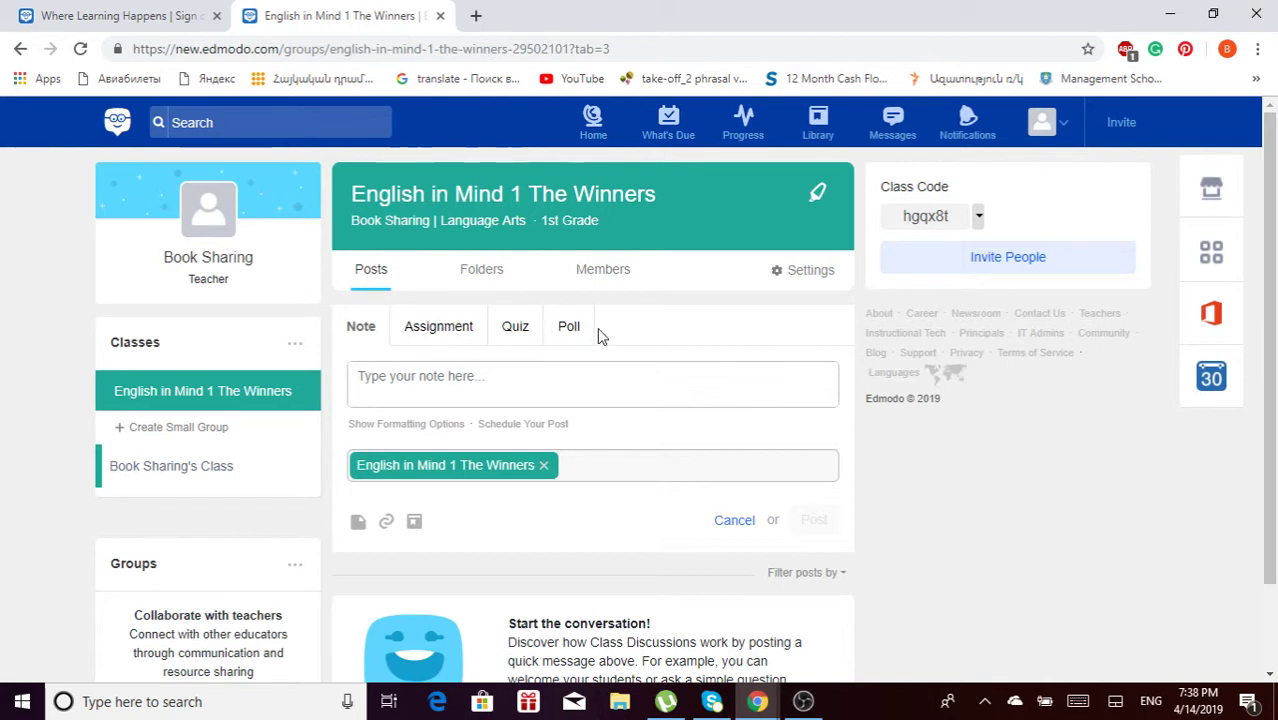
Start a note to the English in Mind 1 The Winners class with the greeting "Dear Winners," followed by a blank line.
click(496, 384)
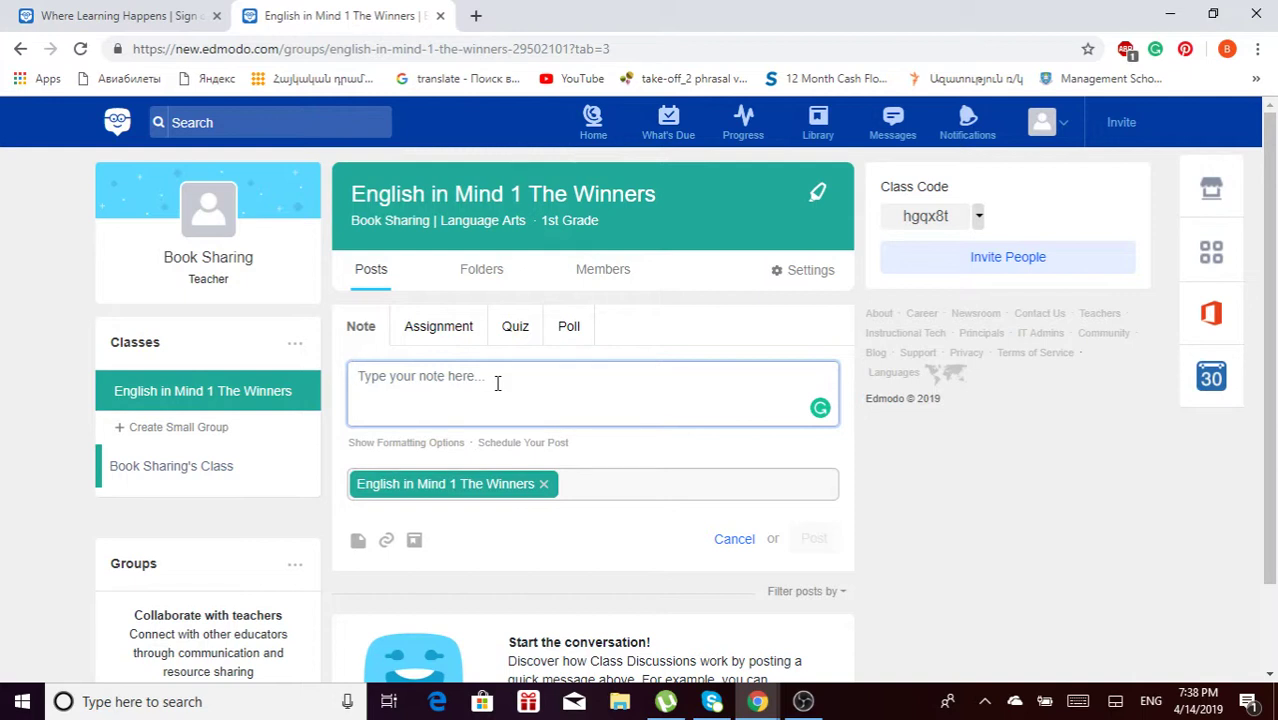
text(Dear )
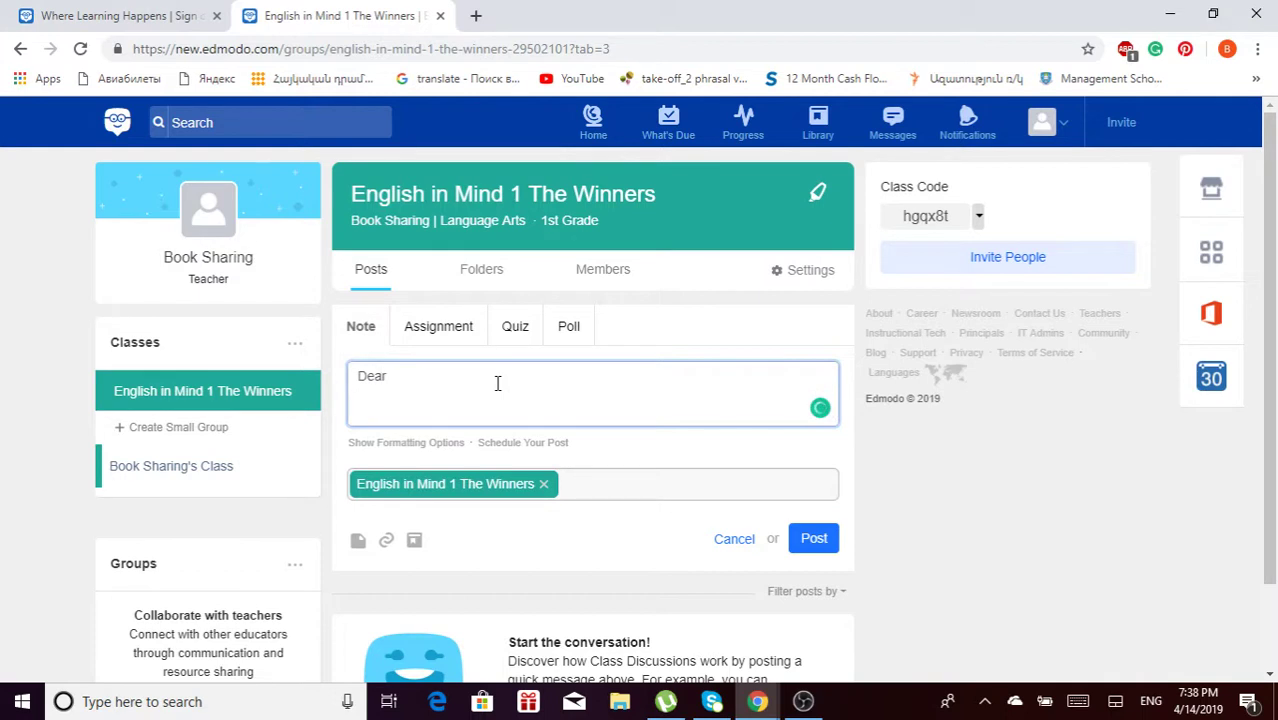
text(Winners,)
key(Return)
key(Return)
Write "Your homework for Thursday is Workbook pages 1-2." as the body of the note.
text(Your )
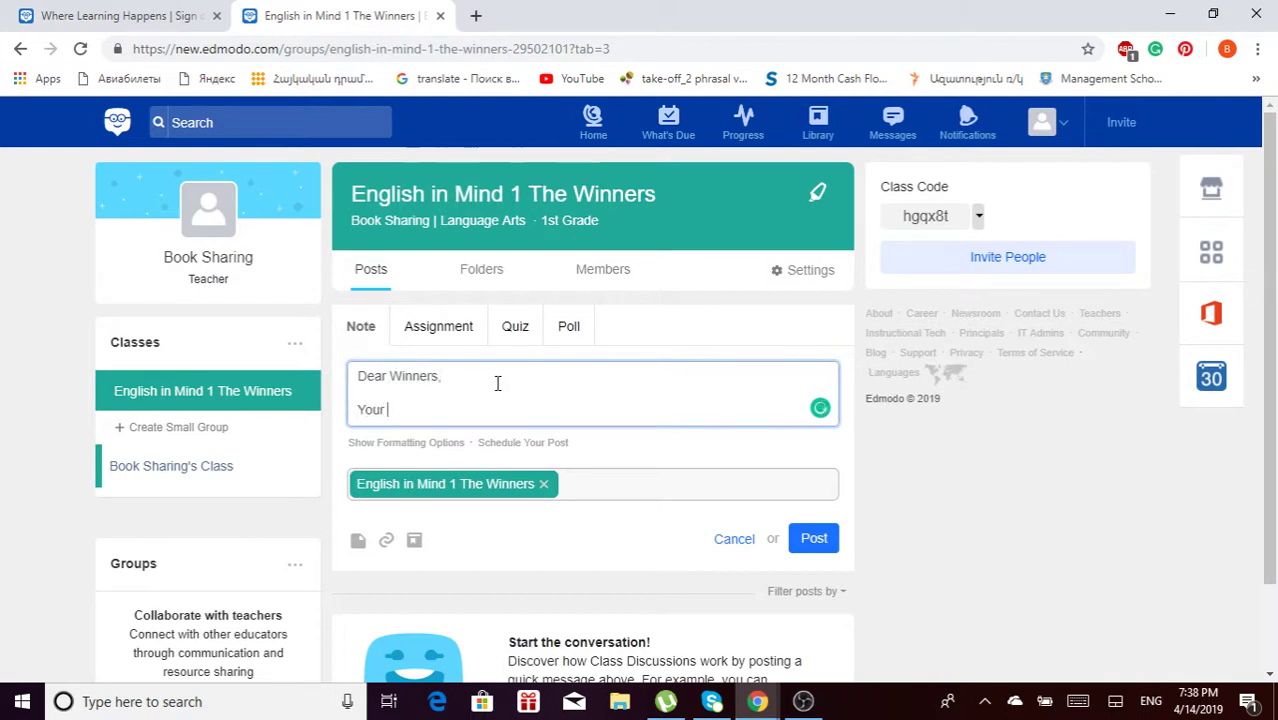
text(homework forThursdya)
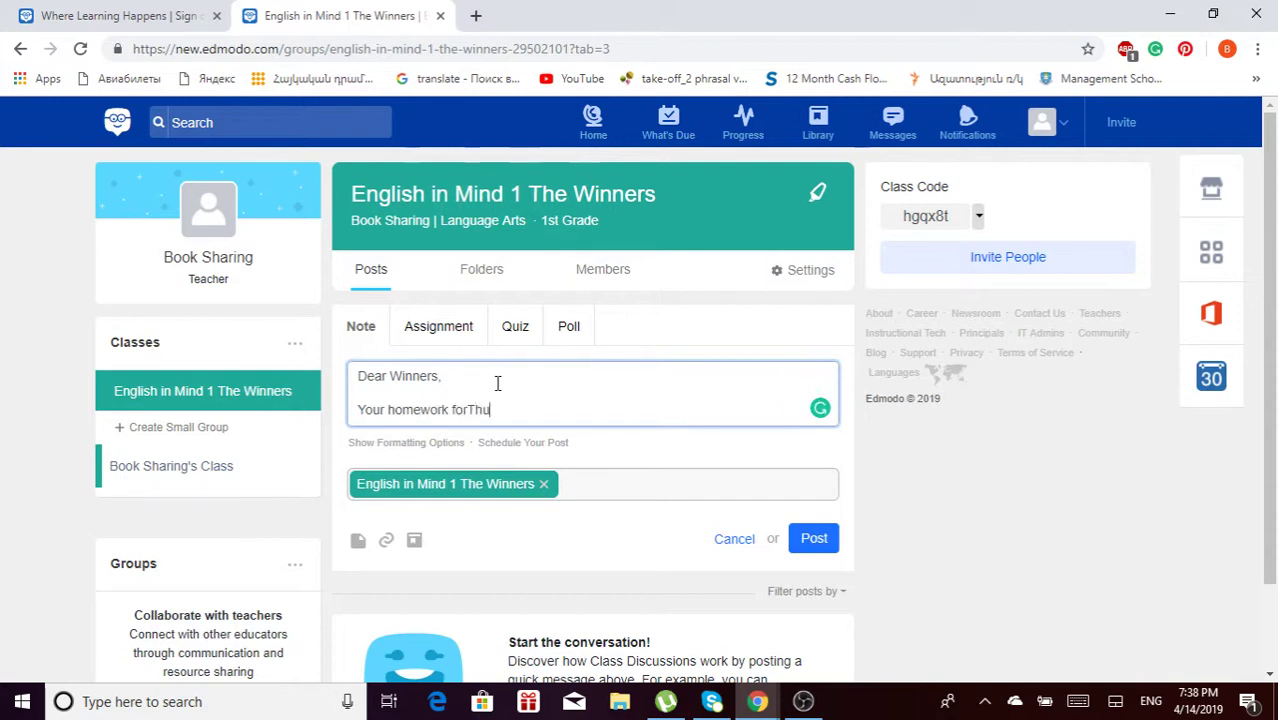
key(BackSpace)
key(BackSpace)
key(BackSpace)
text(ay)
key(Left)
key(Left)
key(Left)
key(End)
text(is Workbook pages 1-)
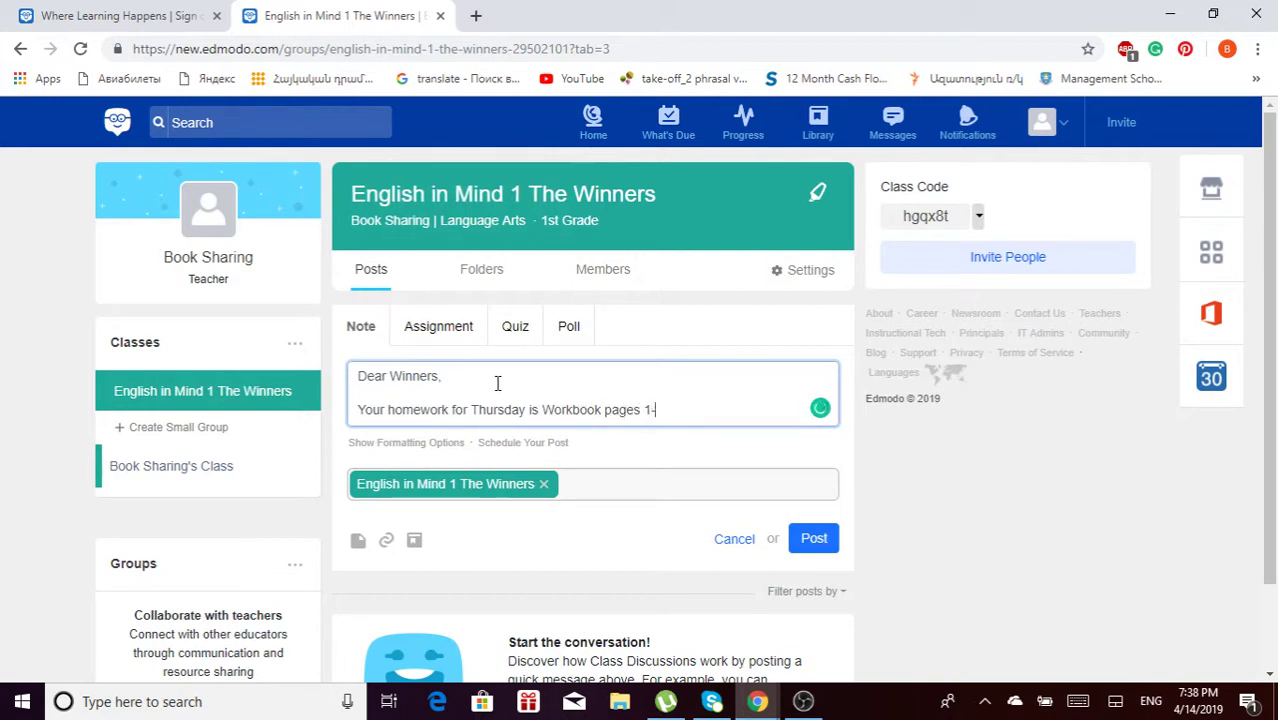
text(2.)
Close the note with "Love," and the teacher's name on separate lines, and post it to the class.
key(Return)
key(Return)
text(L)
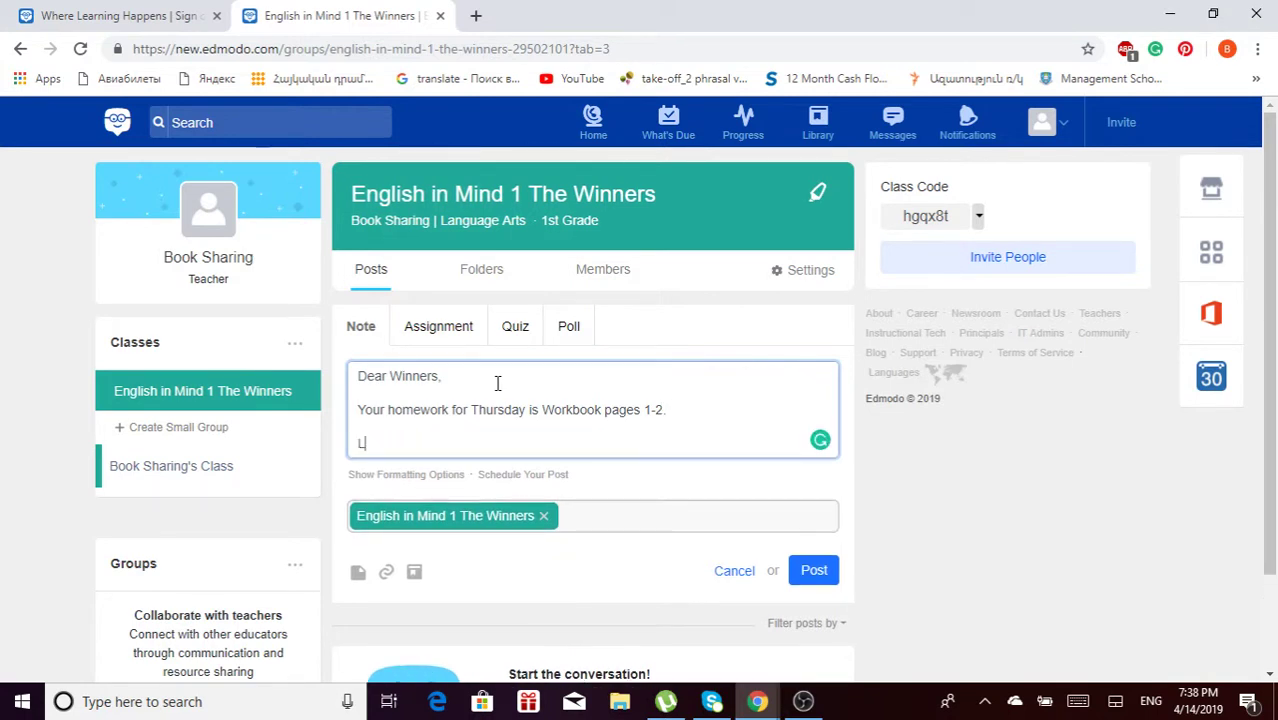
text(ove,)
key(Return)
key(Return)
text(\Miss)
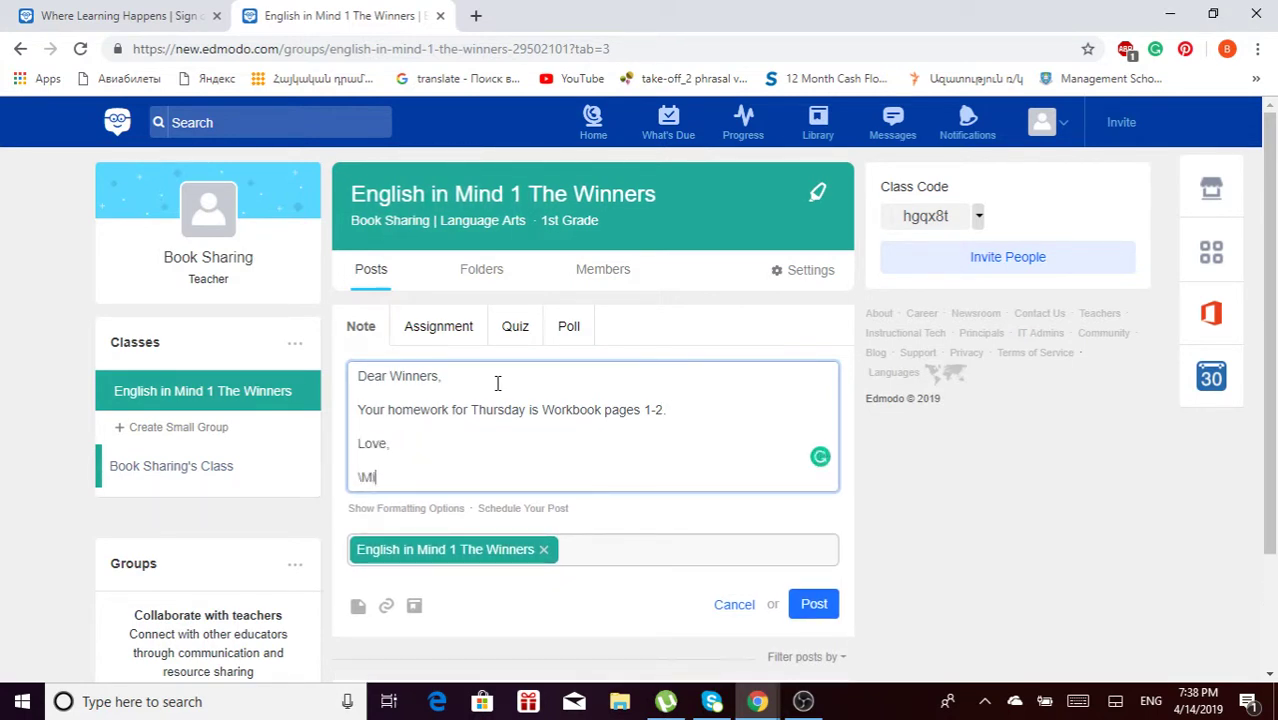
key(BackSpace)
key(BackSpace)
key(BackSpace)
key(BackSpace)
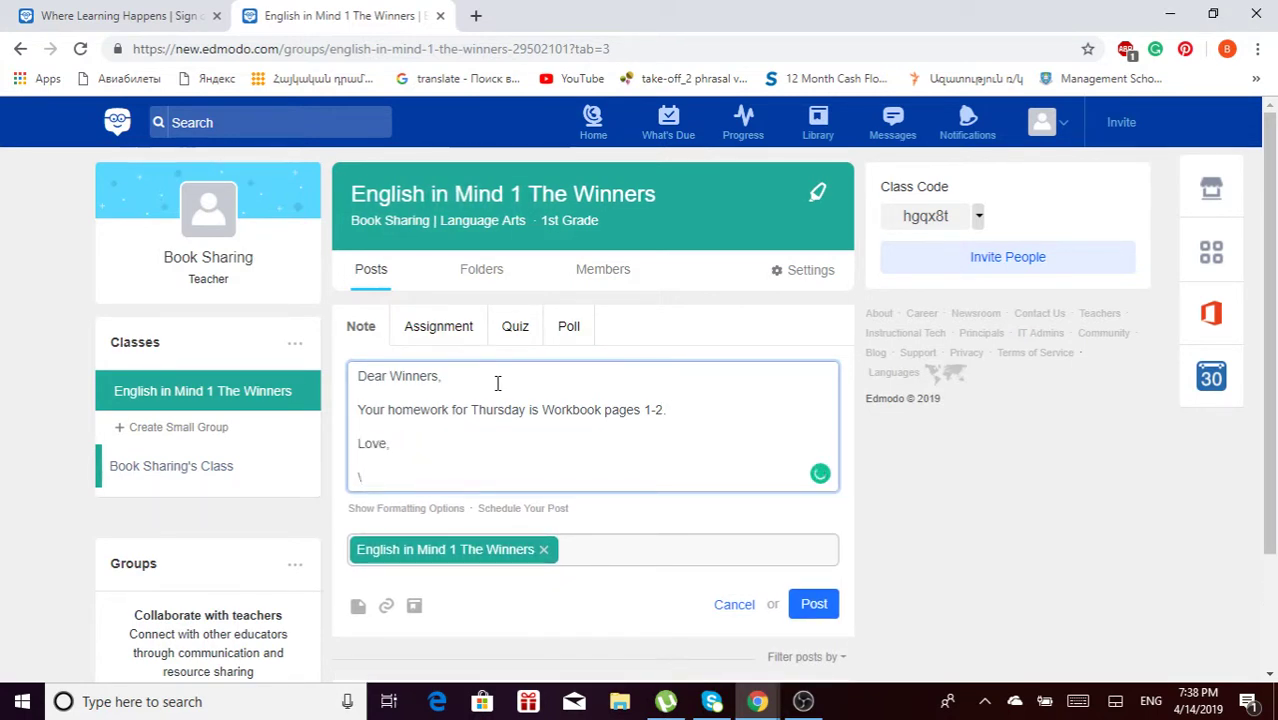
text(Miss Diana)
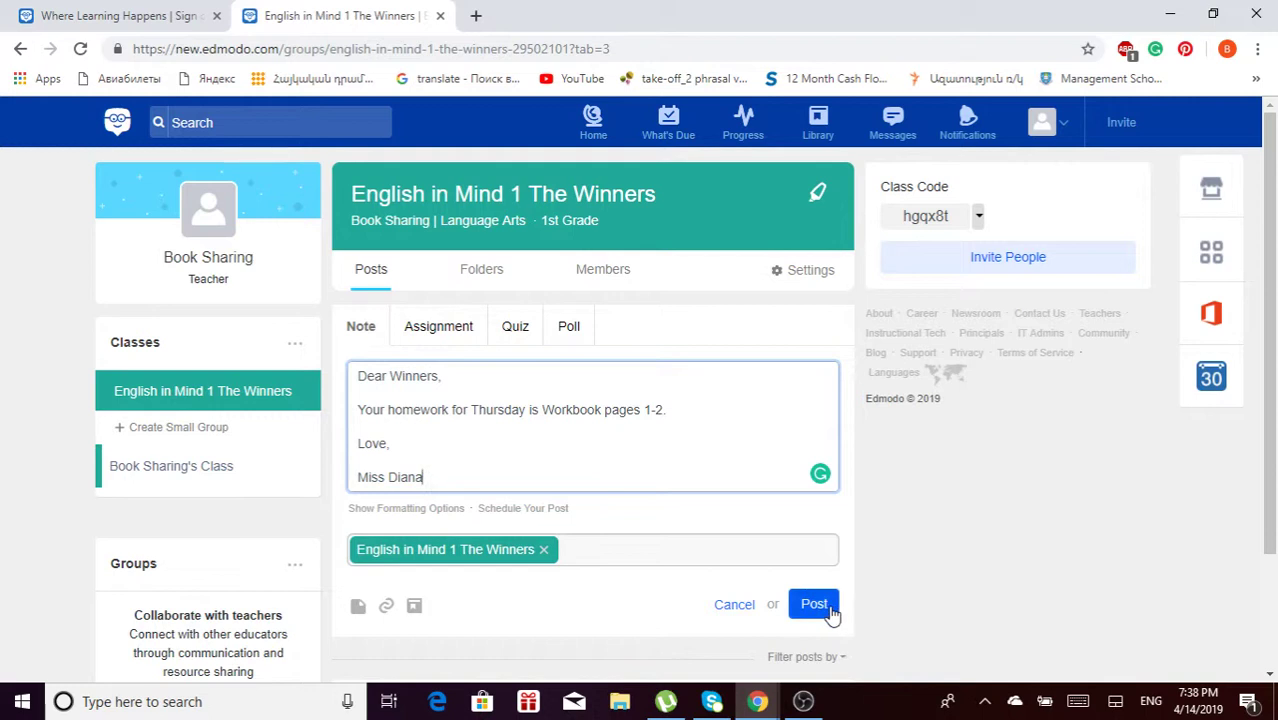
click(430, 427)
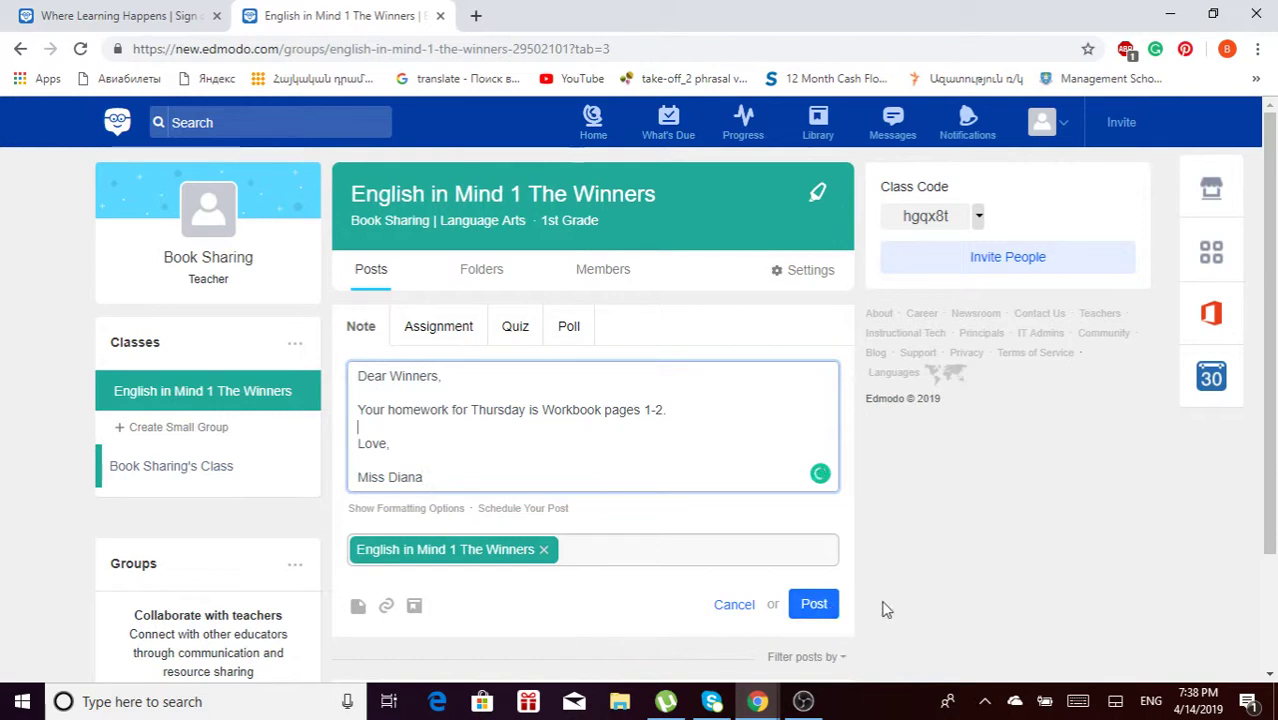
click(815, 607)
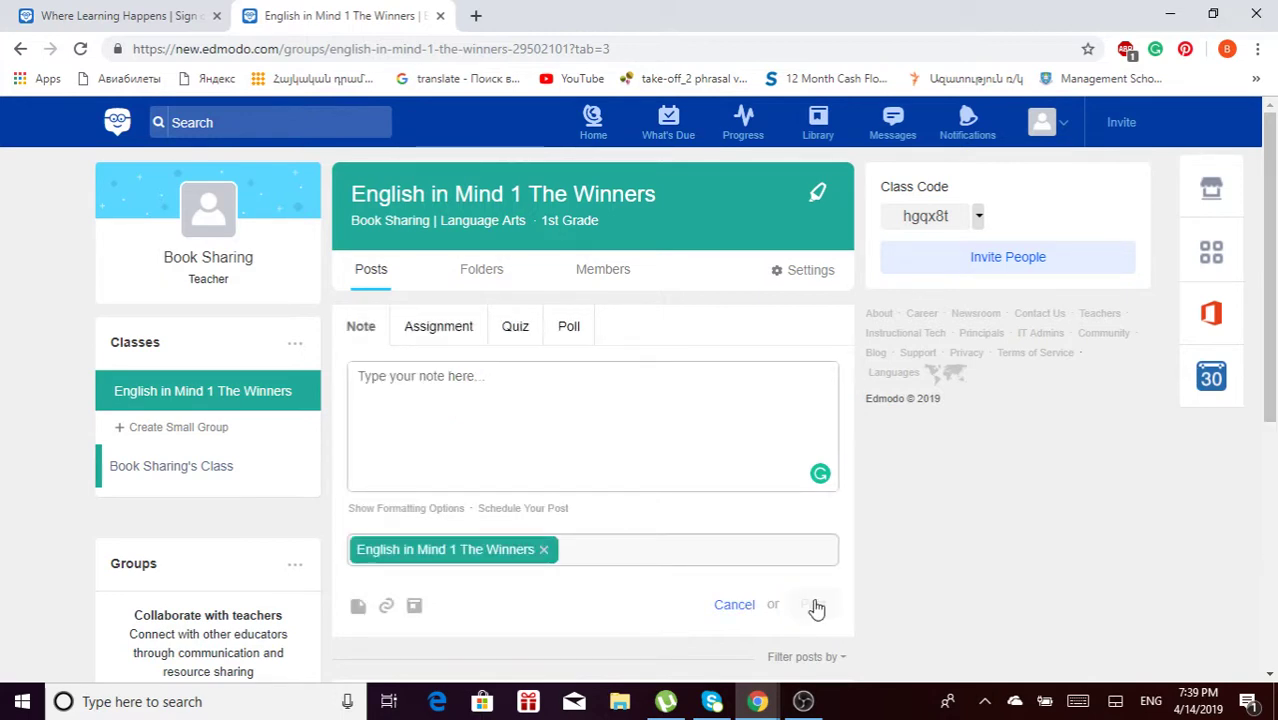
Copy the class code, paste it in a new browser tab, and return to the class page.
click(958, 217)
key(ctrl+c)
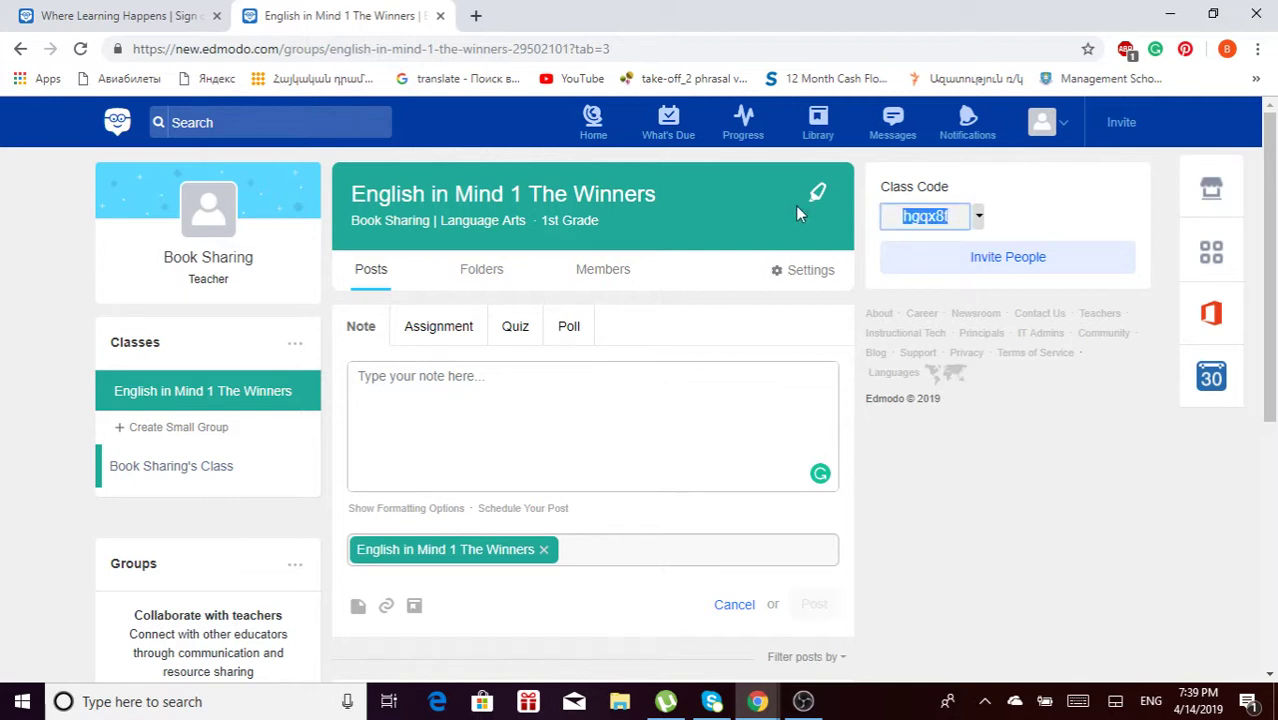
click(476, 16)
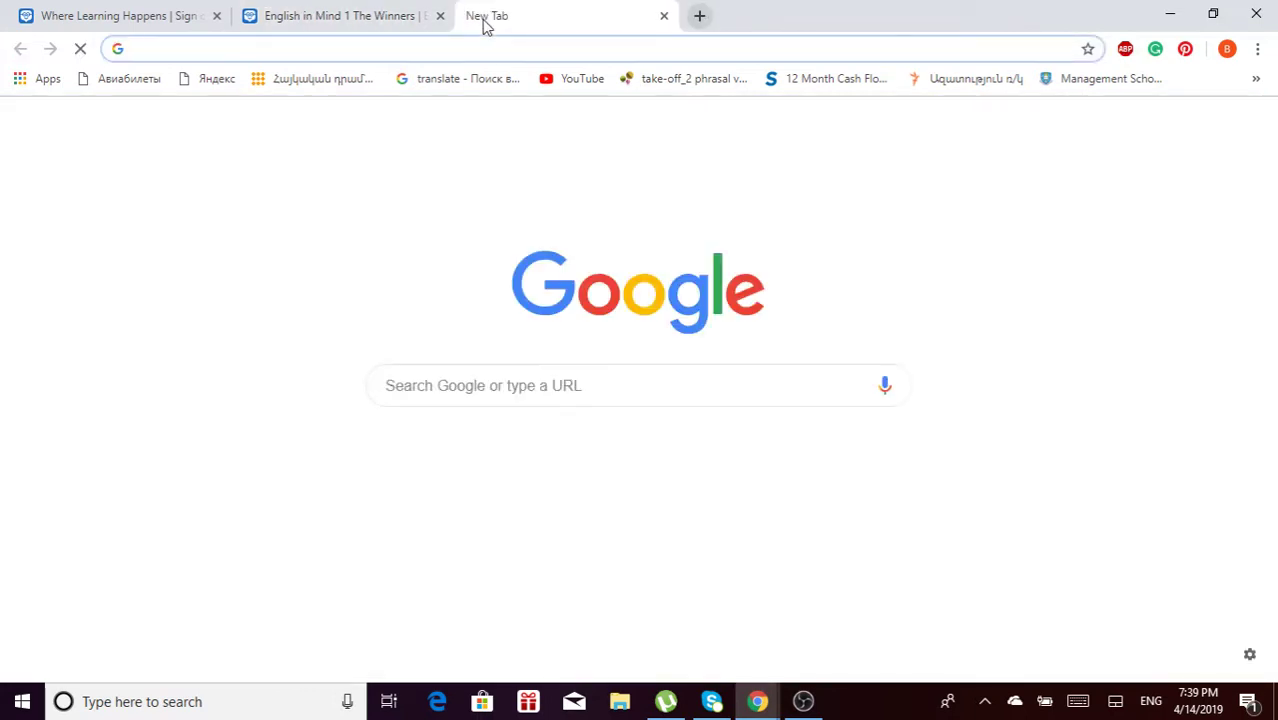
key(ctrl+v)
click(385, 15)
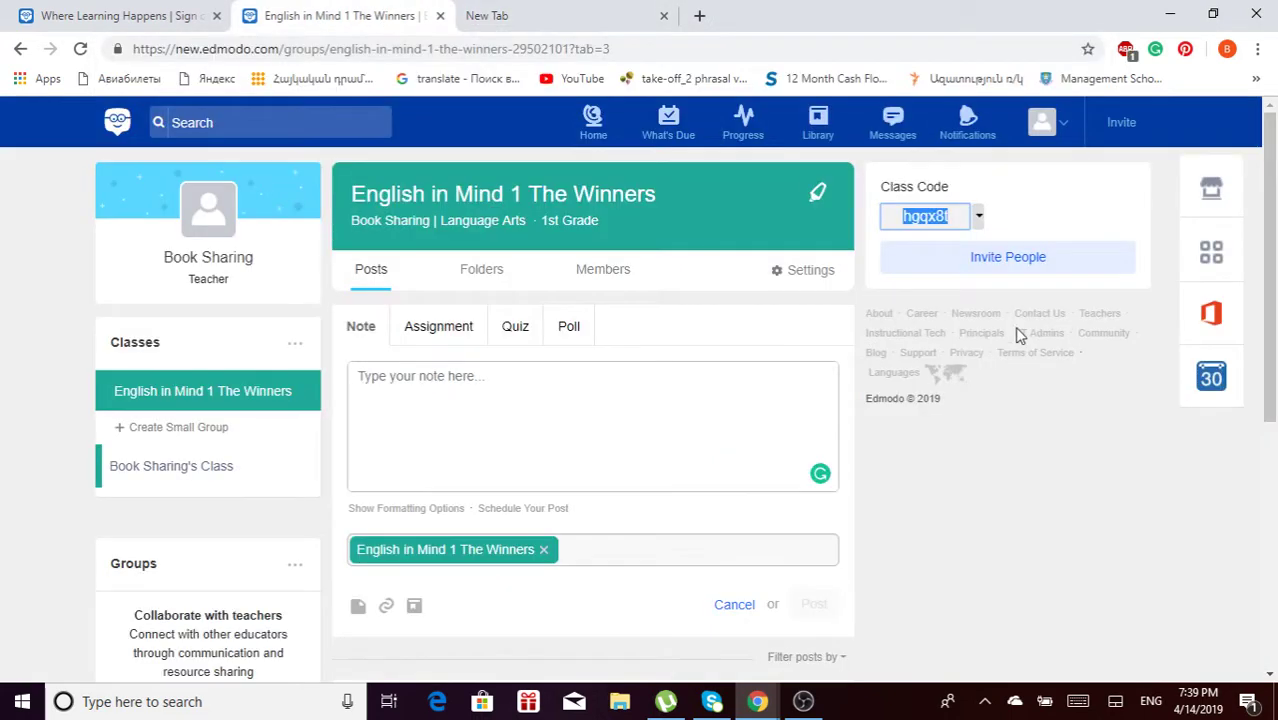
Look over the options for inviting people to the class, including by email, and download the handout with joining instructions.
click(1020, 268)
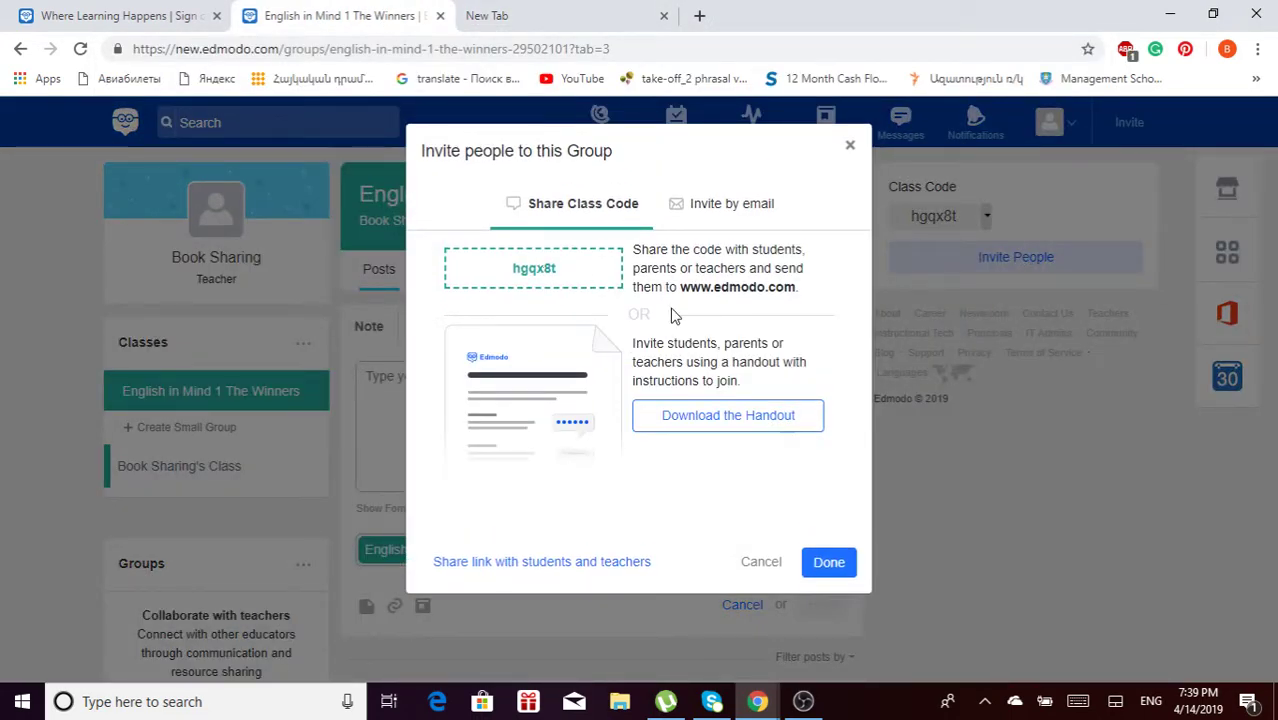
click(739, 208)
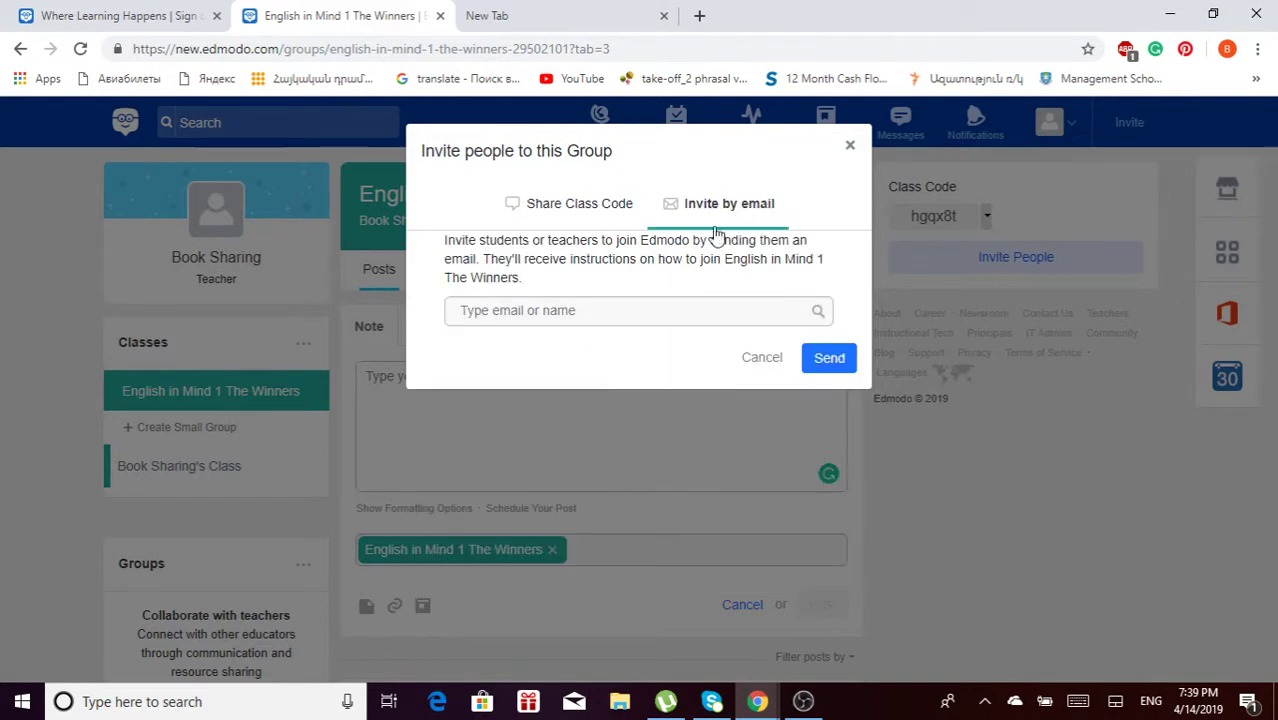
click(605, 317)
click(598, 207)
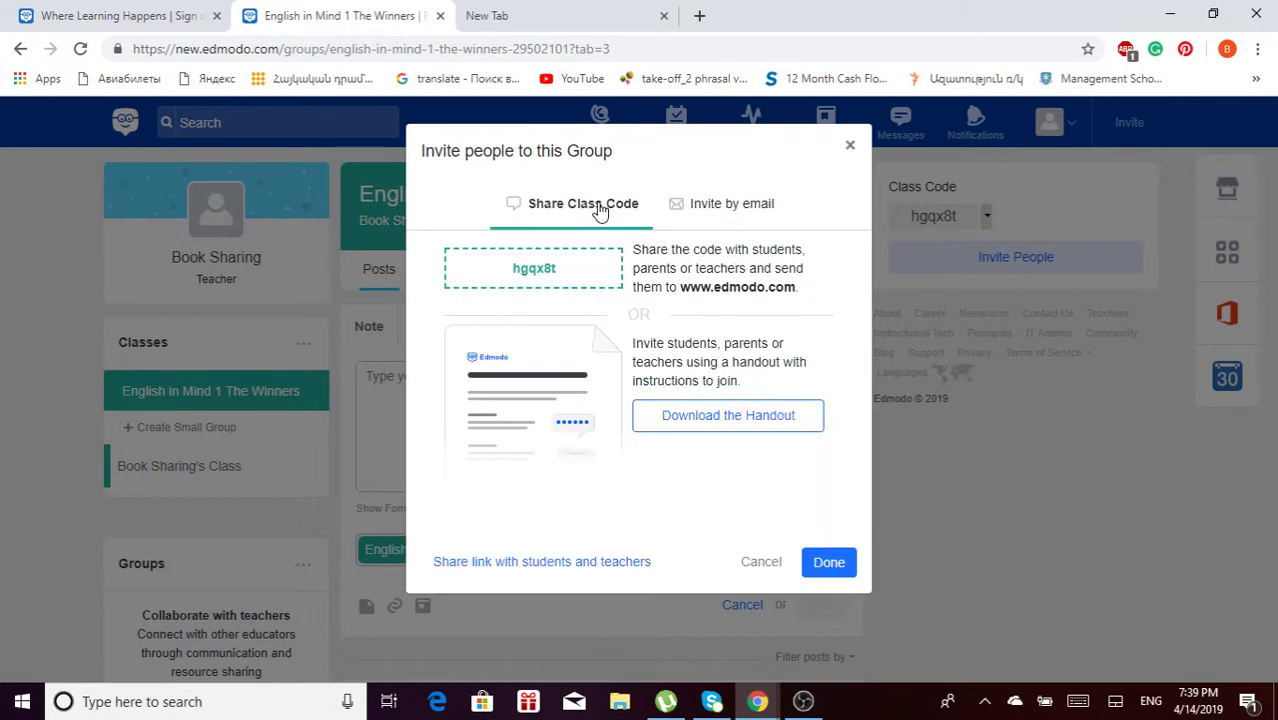
click(731, 419)
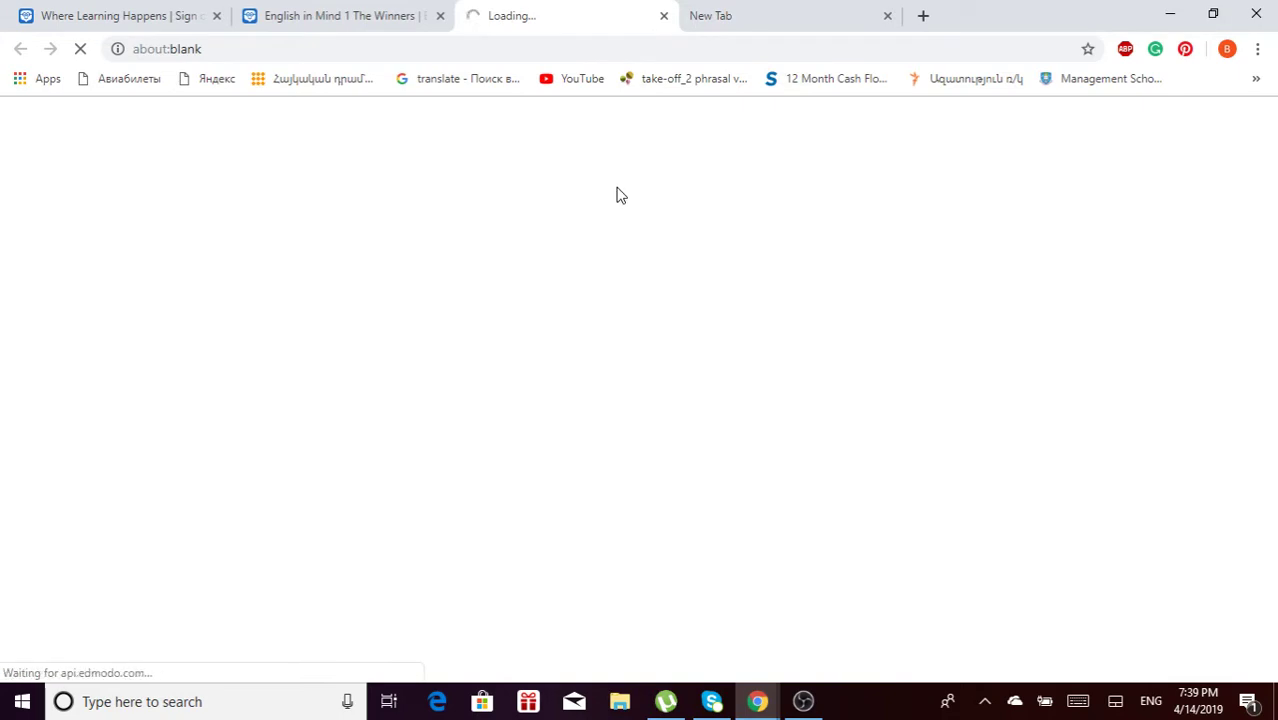